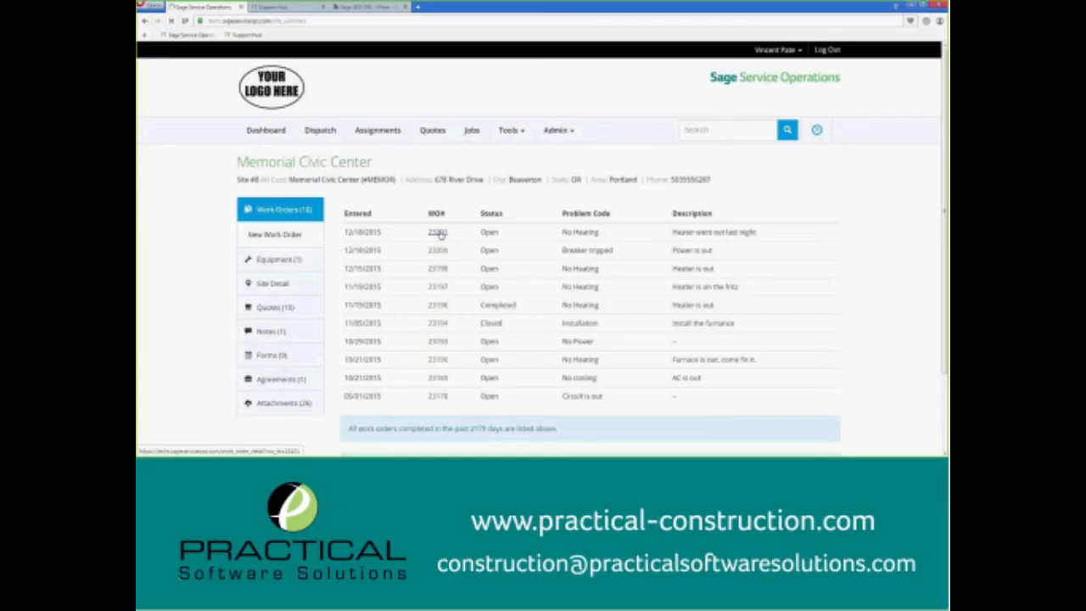
Step: Edit Memorial Civic Center's "Heater went out last night" work order, changing its description to "Heater unit 2 power is unresponsive"
{"action": "left_click", "coordinate": [439, 233]}
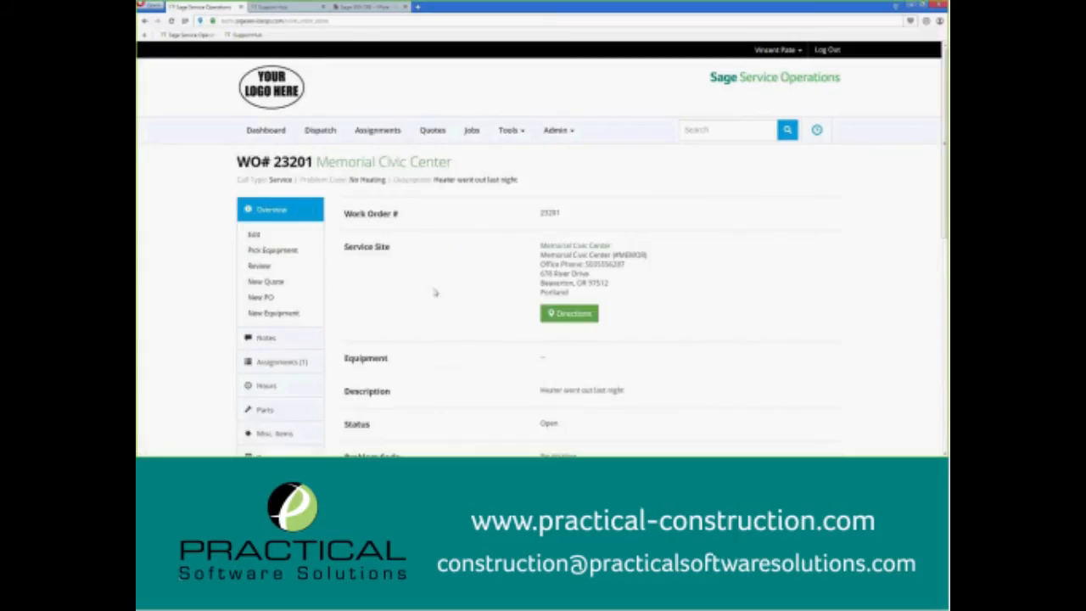
{"action": "left_click", "coordinate": [254, 235]}
{"action": "left_click", "coordinate": [556, 203]}
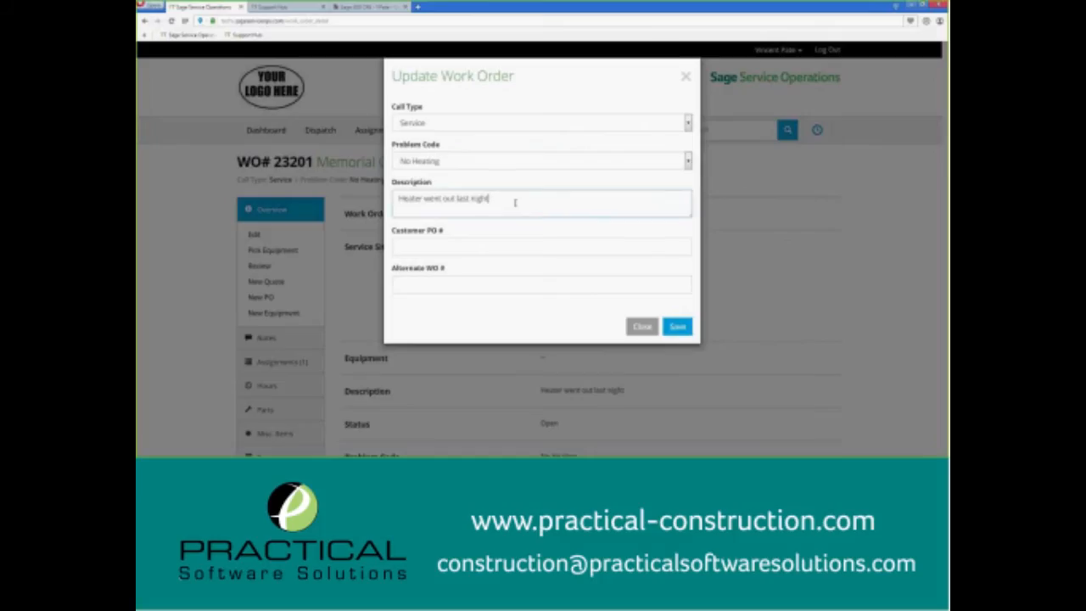
{"action": "key", "text": "ctrl+a"}
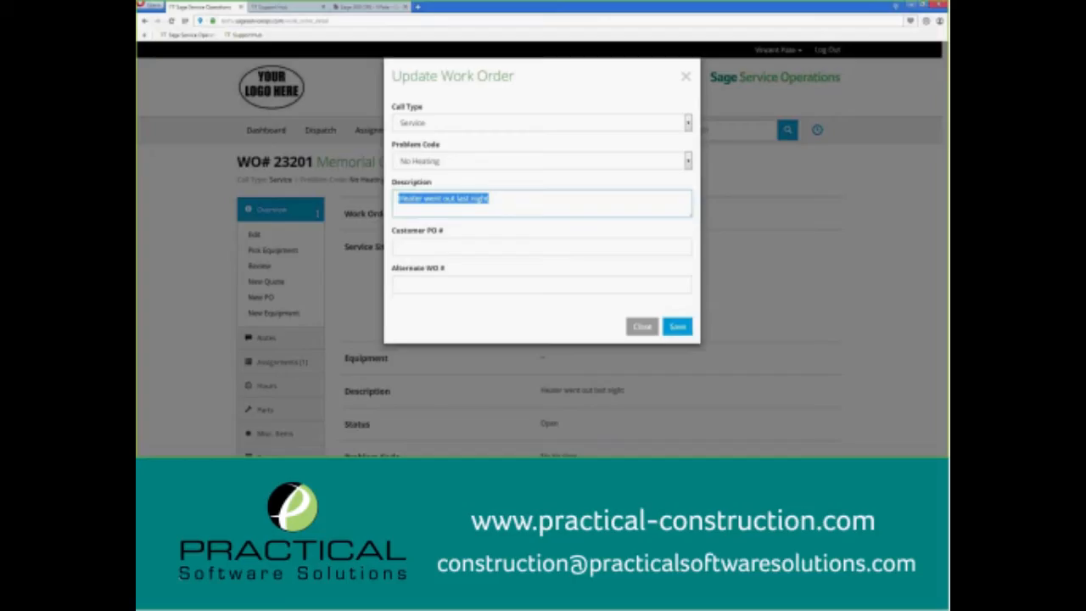
{"action": "type", "text": "Heatign"}
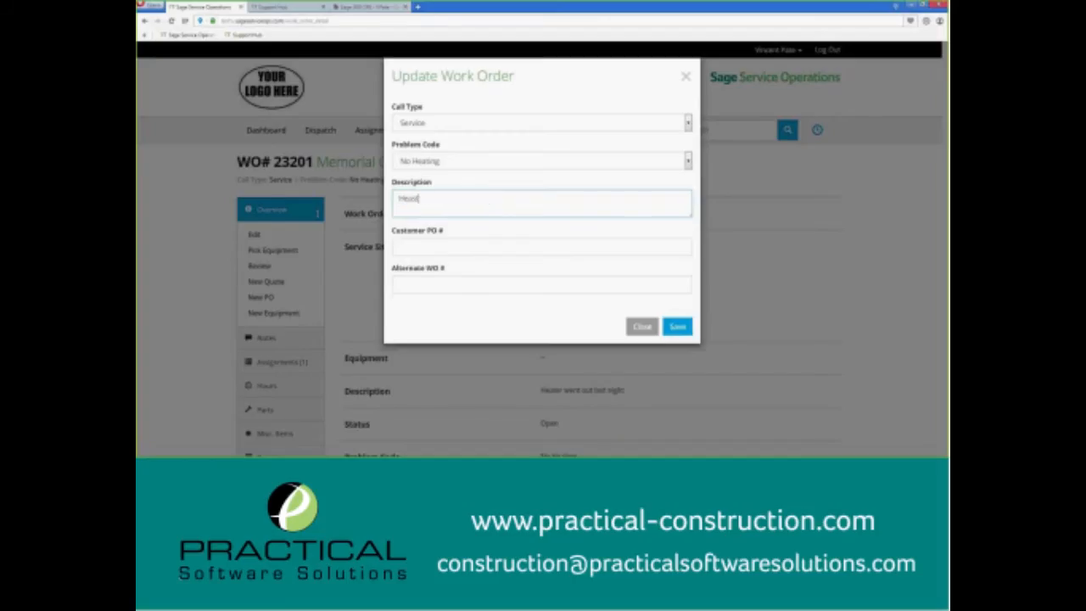
{"action": "key", "text": "BackSpace"}
{"action": "key", "text": "BackSpace"}
{"action": "key", "text": "BackSpace"}
{"action": "type", "text": "er unit 2"}
{"action": "type", "text": "power is unrespons"}
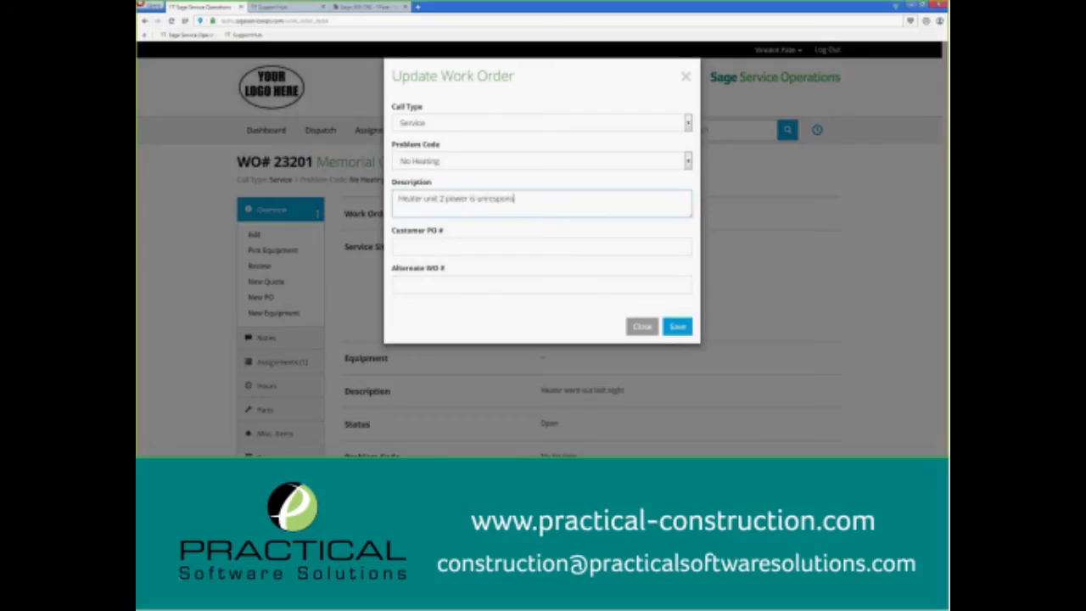
{"action": "type", "text": "ive."}
Step: Check the problem code and call type choices, keep No Heating and Service, and save the work order update
{"action": "left_click", "coordinate": [468, 161]}
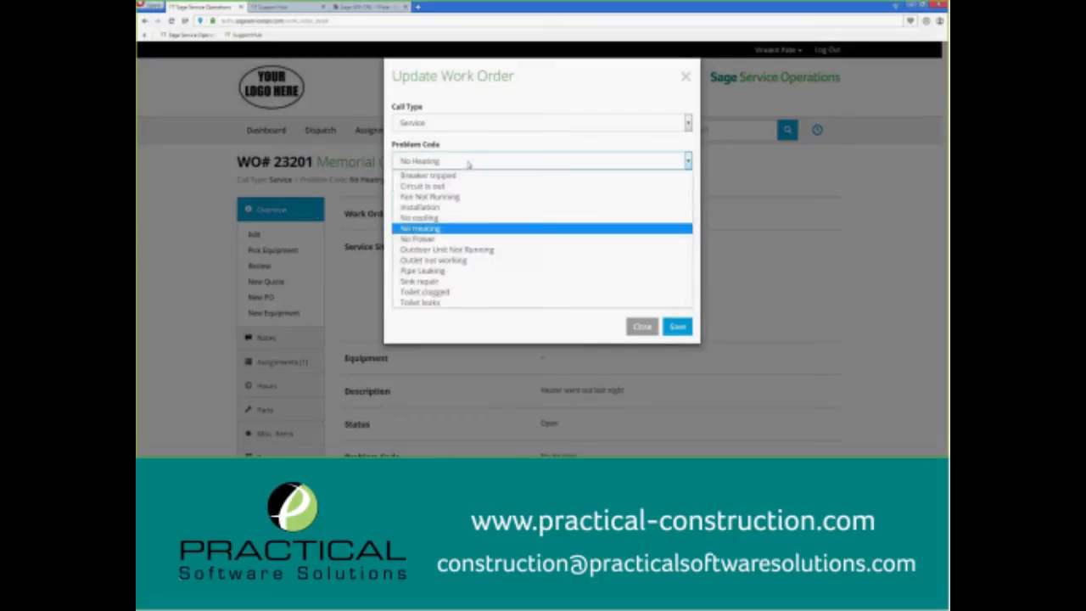
{"action": "left_click", "coordinate": [471, 160]}
{"action": "left_click", "coordinate": [469, 121]}
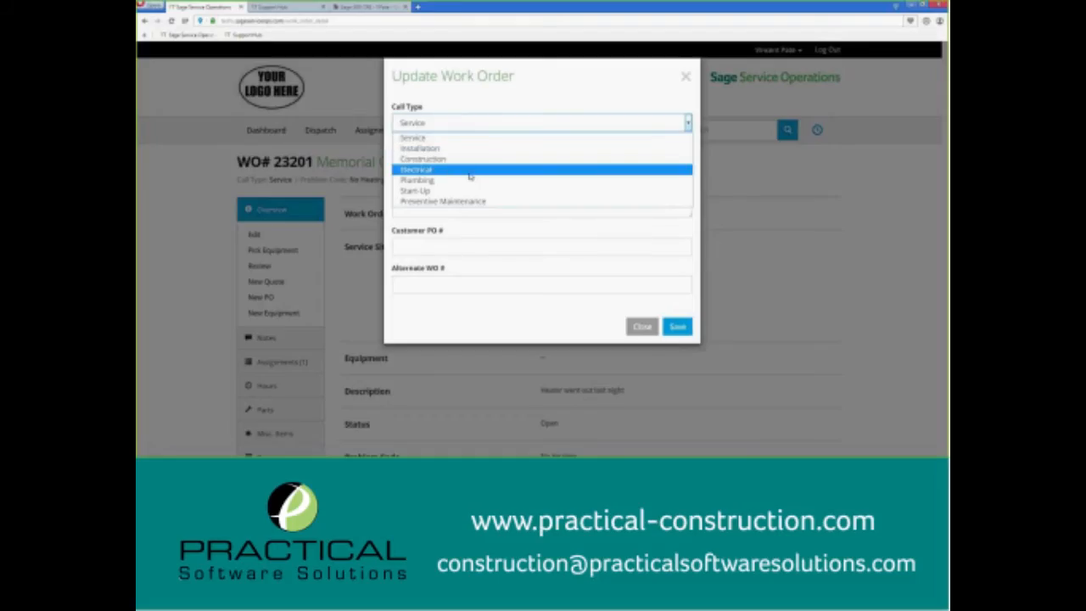
{"action": "left_click", "coordinate": [482, 124]}
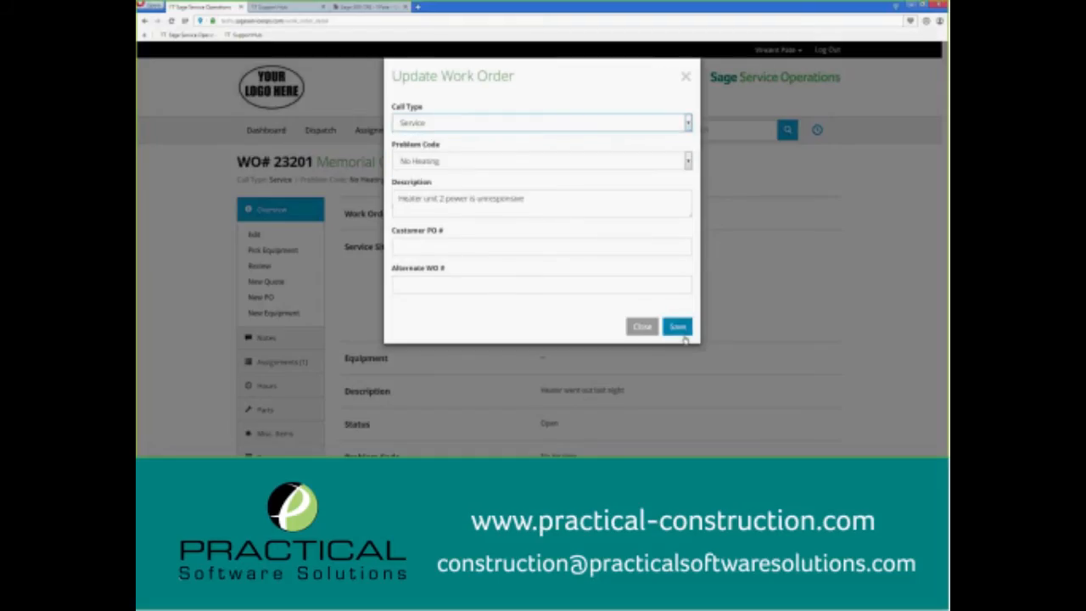
{"action": "left_click", "coordinate": [679, 328]}
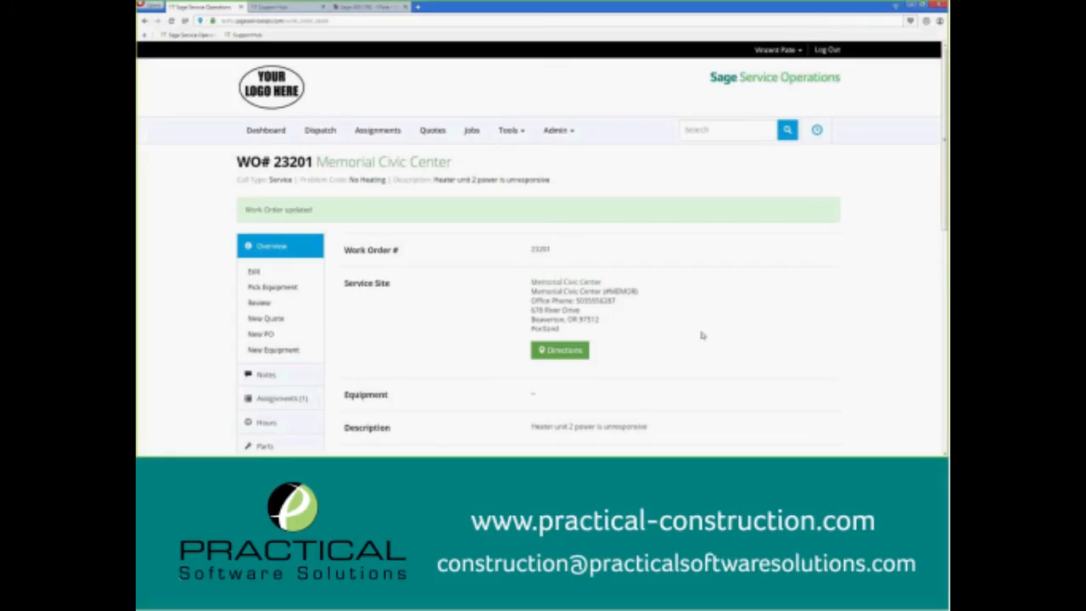
Step: Review the work order's overview, notes, assignments and hours sections, including the overview and notes in the phone-sized layout
{"action": "scroll", "coordinate": [697, 332], "scroll_direction": "down", "scroll_amount": 3}
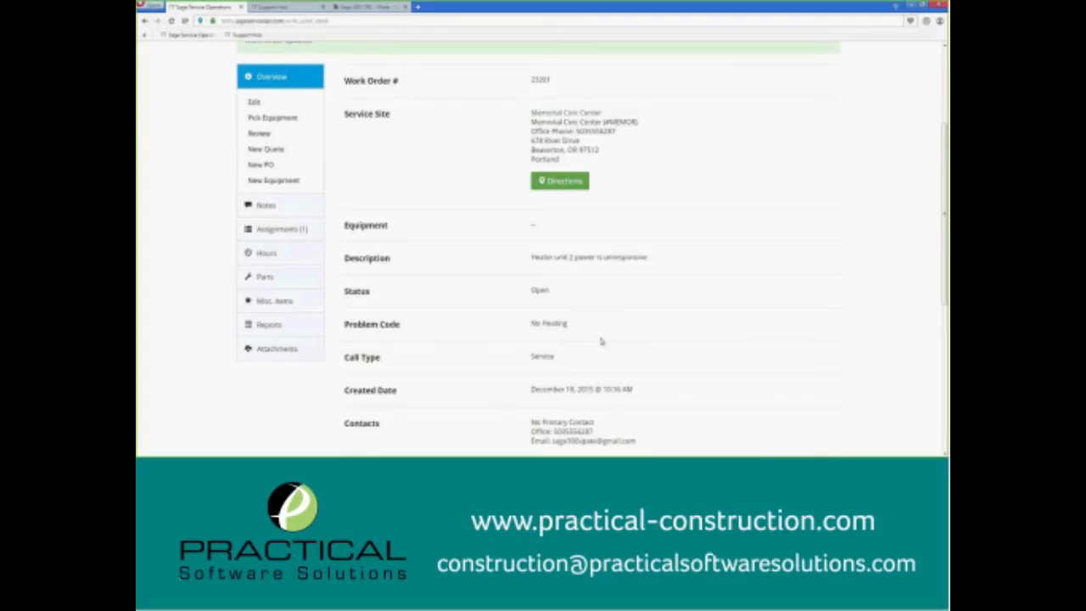
{"action": "left_click", "coordinate": [267, 207]}
{"action": "left_click", "coordinate": [273, 252]}
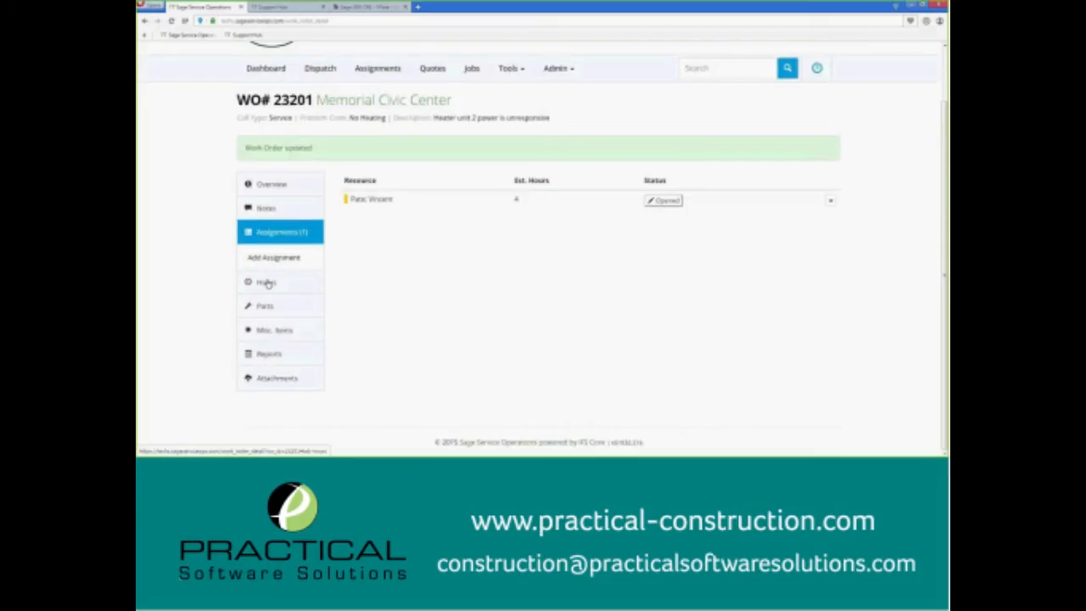
{"action": "left_click", "coordinate": [267, 280]}
{"action": "left_click", "coordinate": [282, 185]}
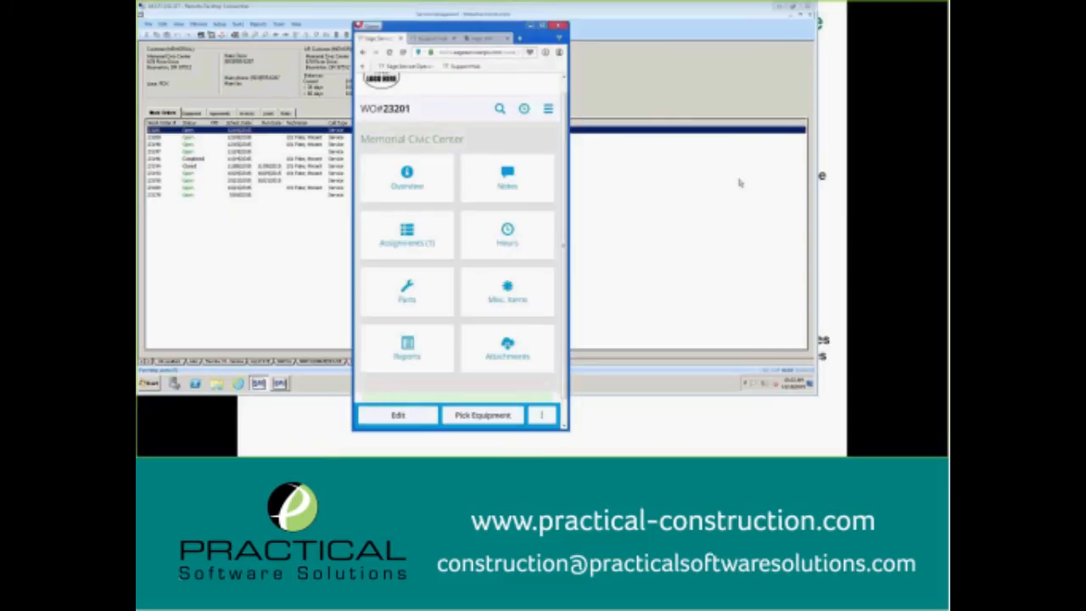
{"action": "left_click", "coordinate": [392, 181]}
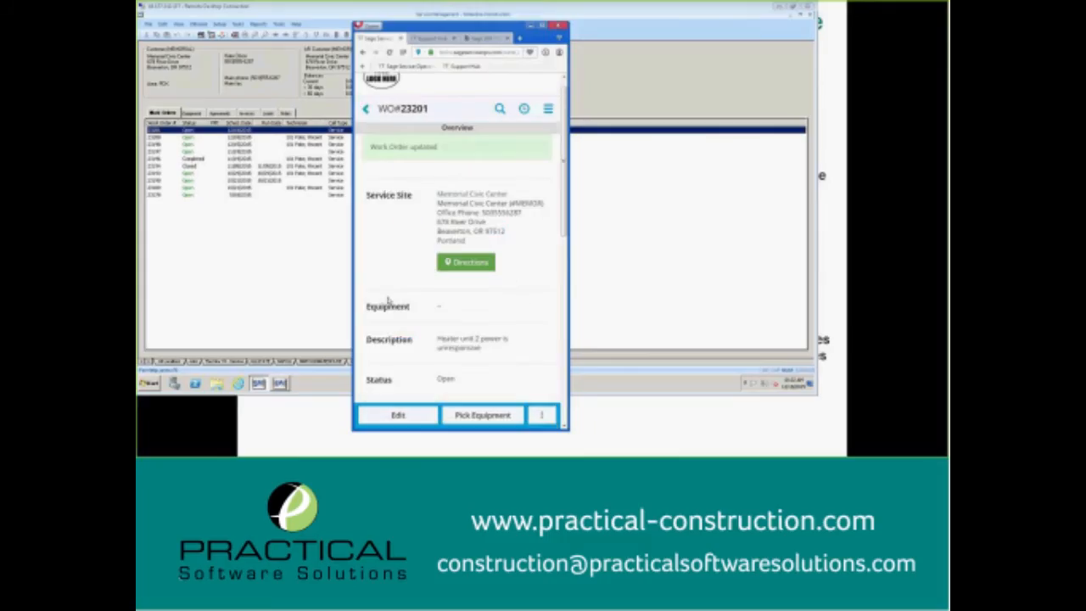
{"action": "left_click", "coordinate": [373, 109]}
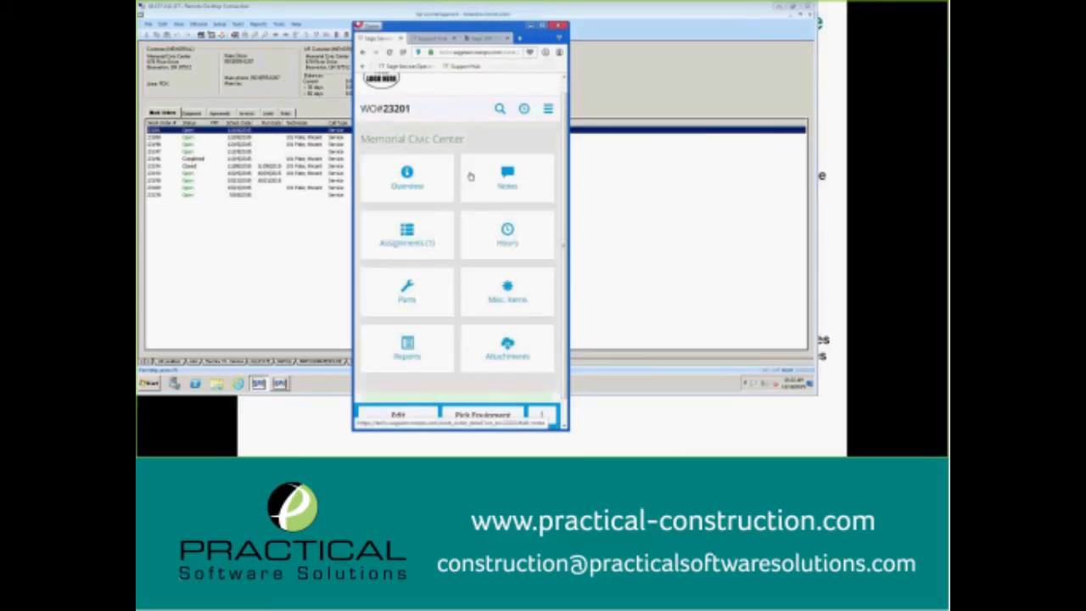
{"action": "left_click", "coordinate": [469, 173]}
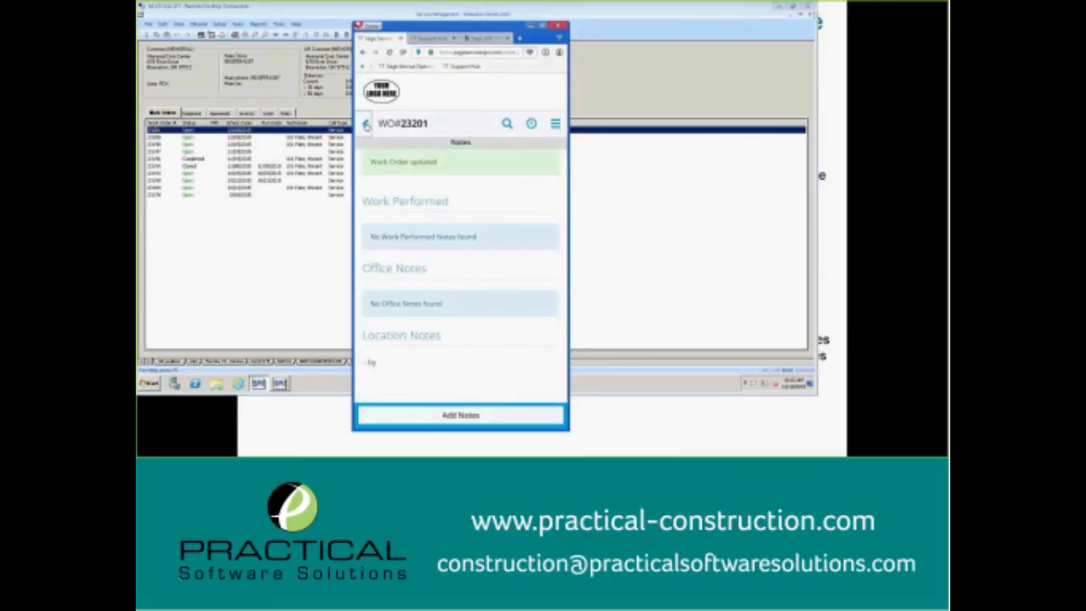
{"action": "left_click", "coordinate": [366, 123]}
Step: Update the technician's assignment status on the work order to Started
{"action": "left_click", "coordinate": [407, 250]}
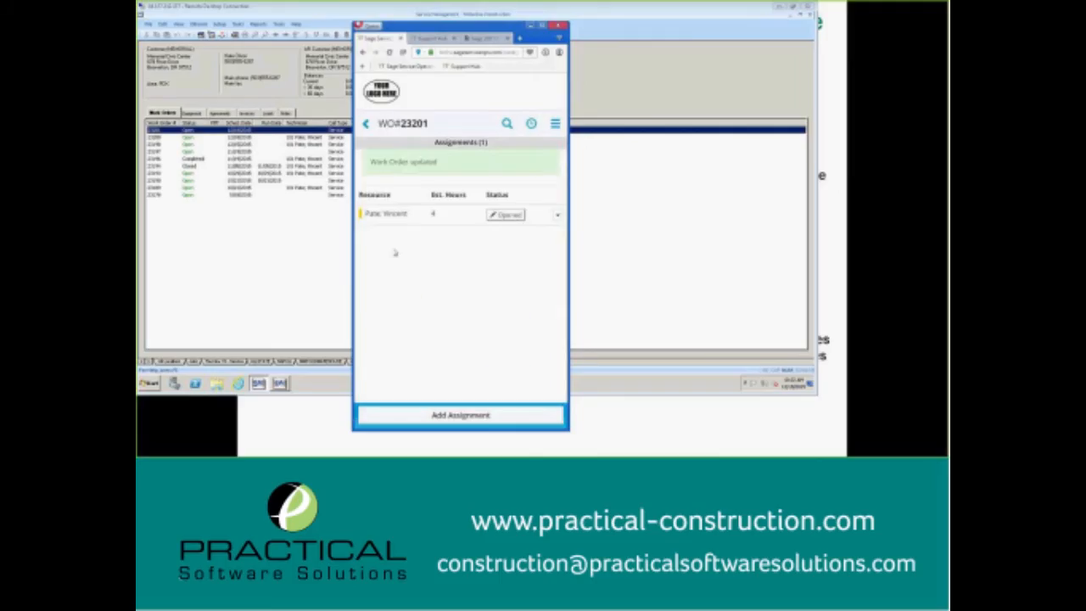
{"action": "left_click", "coordinate": [506, 219]}
{"action": "left_click", "coordinate": [478, 174]}
{"action": "left_click", "coordinate": [449, 197]}
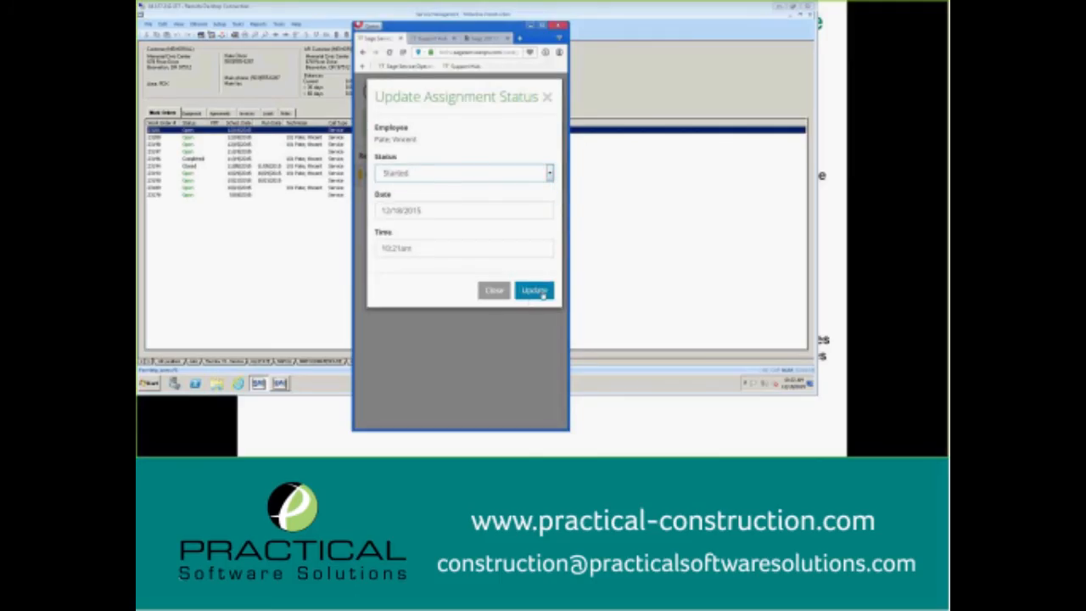
{"action": "left_click", "coordinate": [535, 291]}
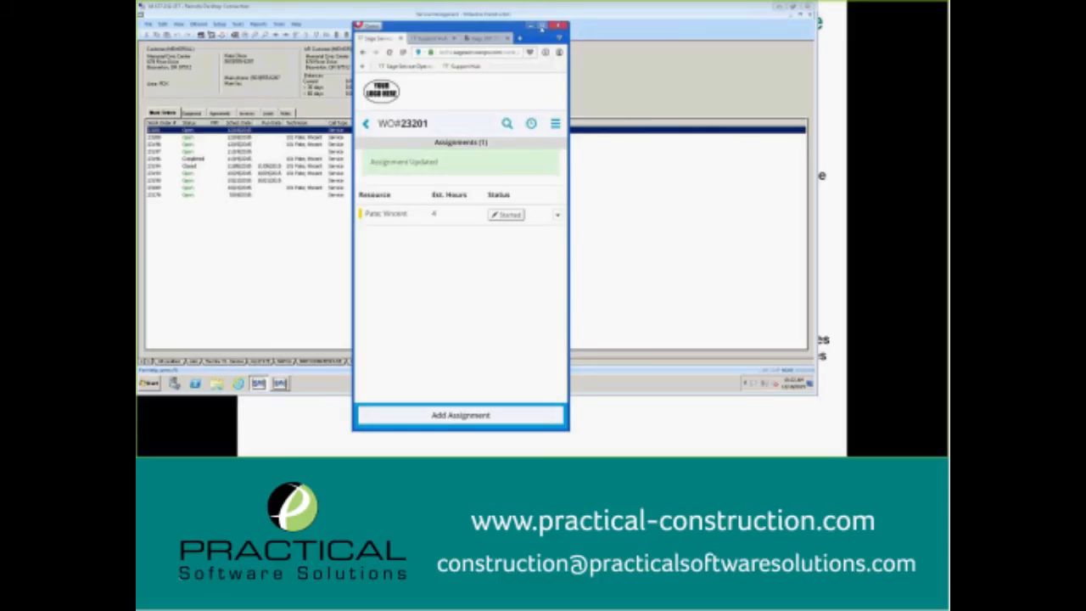
Step: In the maximized window, add a work performed note from the Installed Circuit Breaker canned message, without an office note or email notifications
{"action": "left_click", "coordinate": [542, 26]}
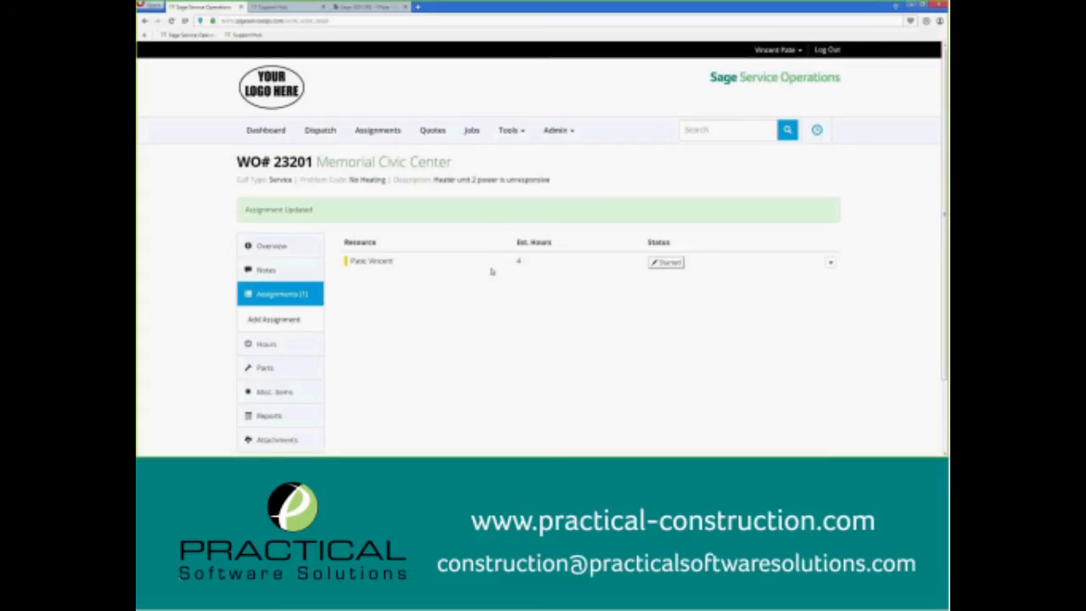
{"action": "left_click", "coordinate": [269, 275]}
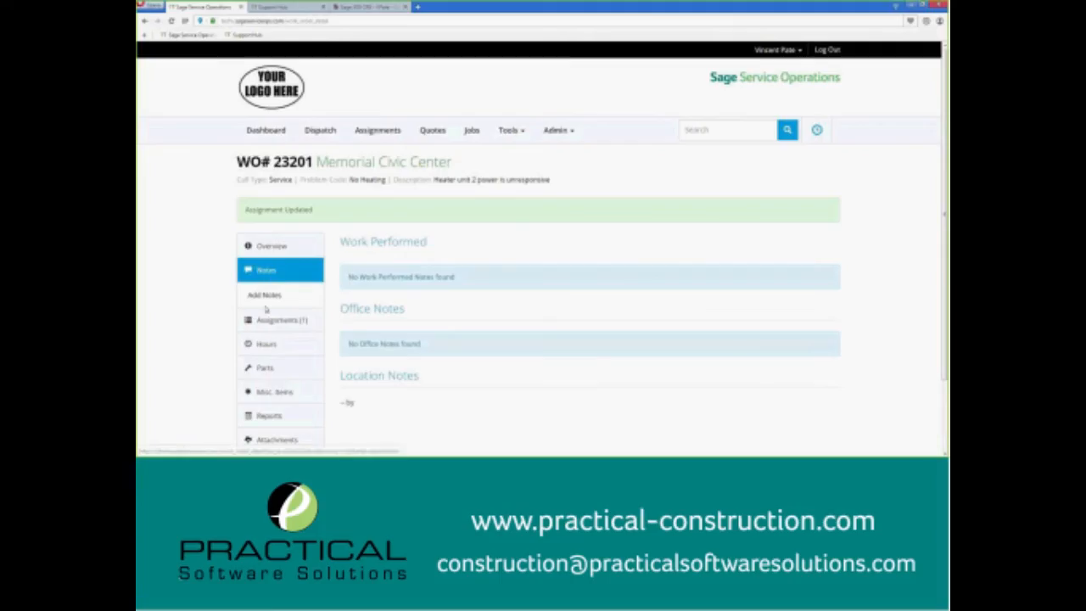
{"action": "left_click", "coordinate": [264, 295]}
{"action": "left_click", "coordinate": [506, 152]}
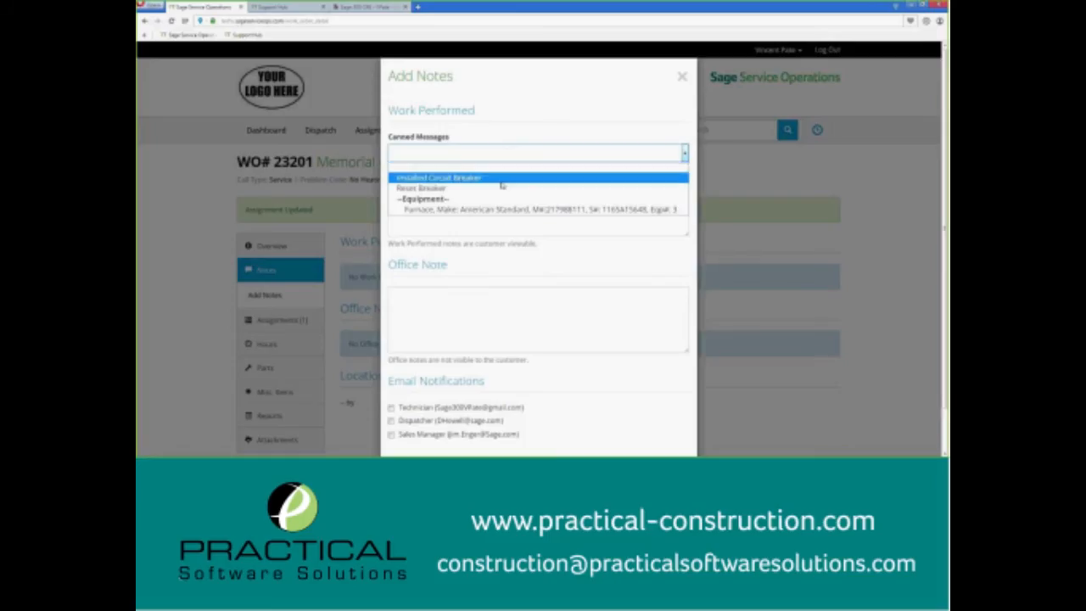
{"action": "left_click", "coordinate": [500, 178]}
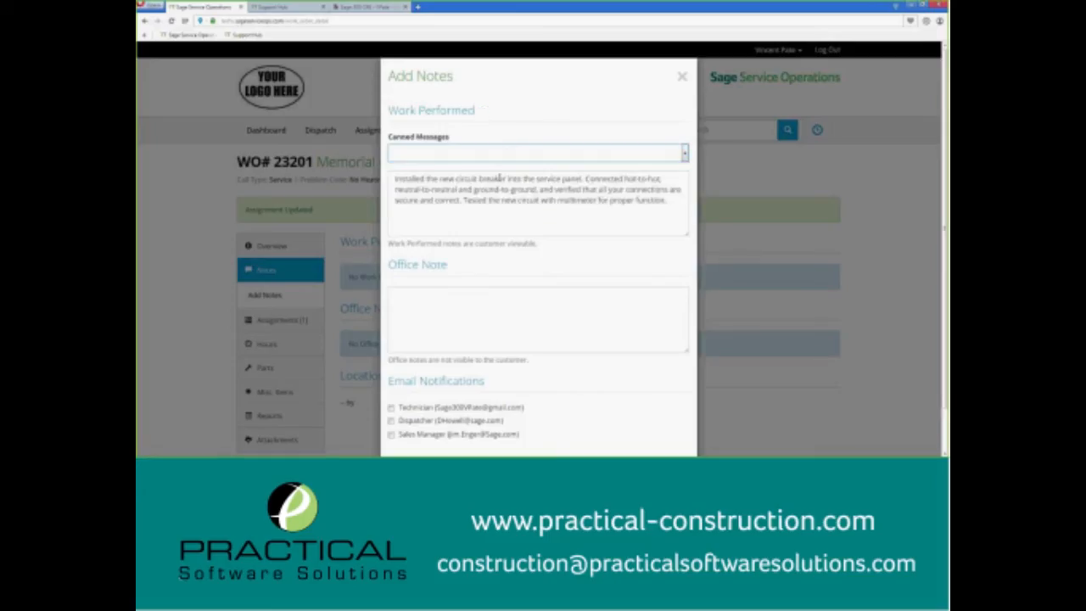
{"action": "left_click", "coordinate": [666, 223]}
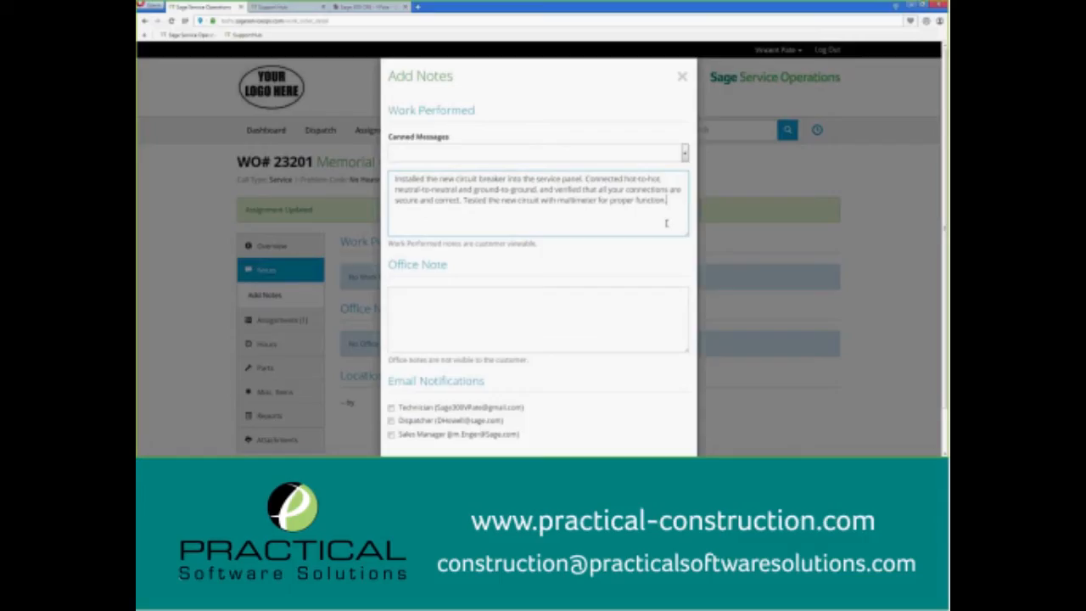
{"action": "left_click", "coordinate": [568, 312]}
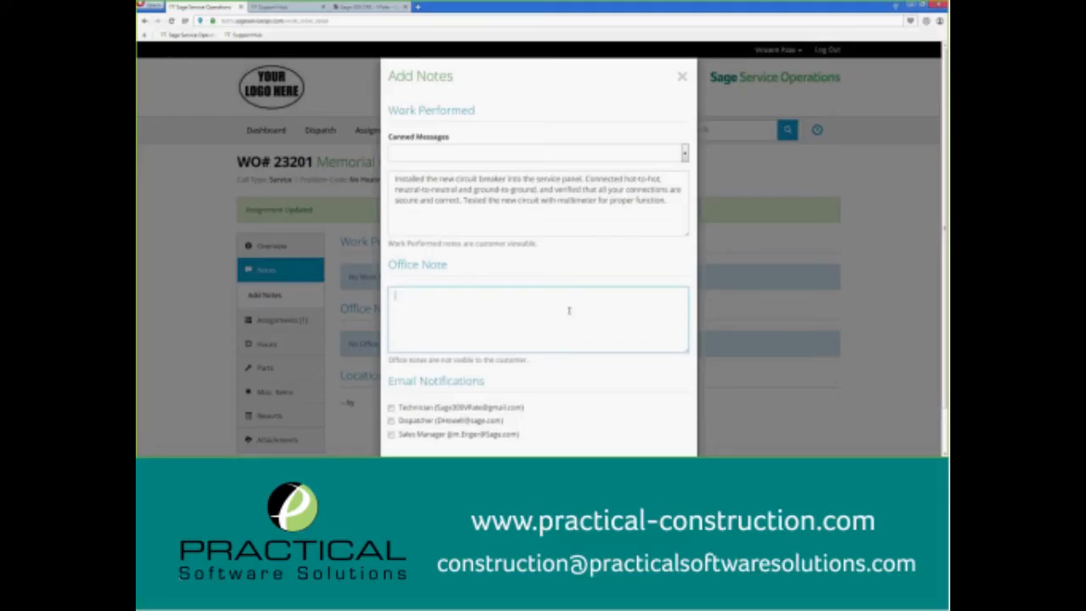
{"action": "scroll", "coordinate": [695, 240], "scroll_direction": "down", "scroll_amount": 1}
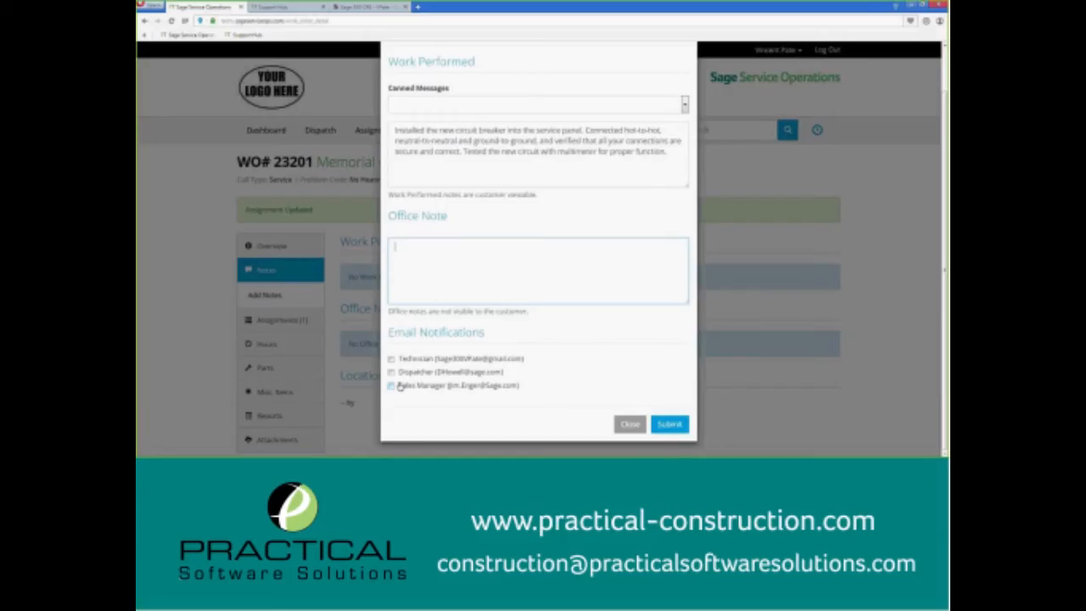
{"action": "left_click", "coordinate": [671, 427]}
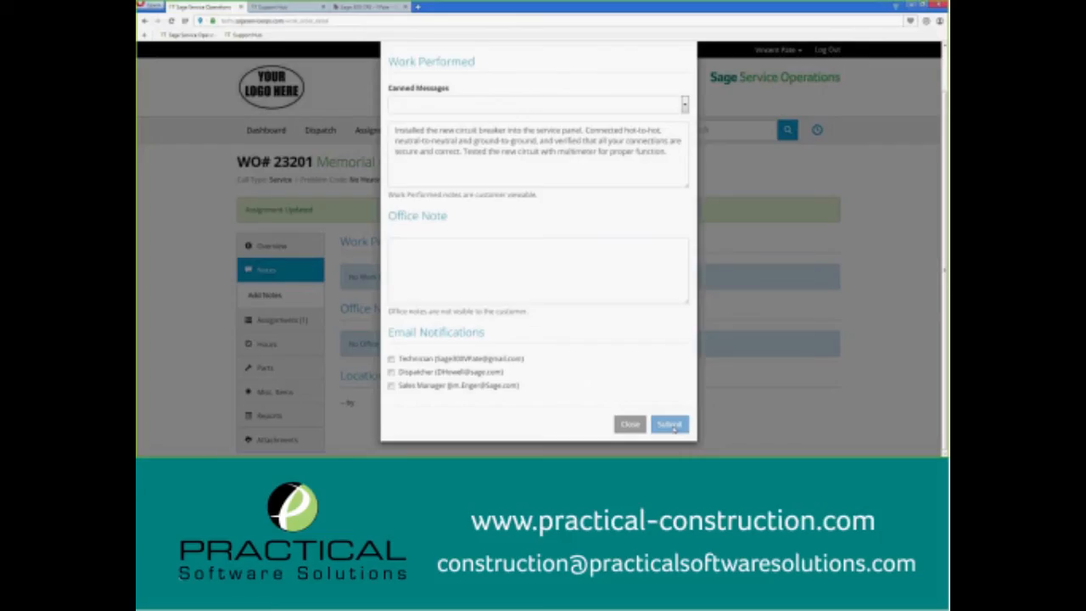
{"action": "left_click", "coordinate": [671, 426]}
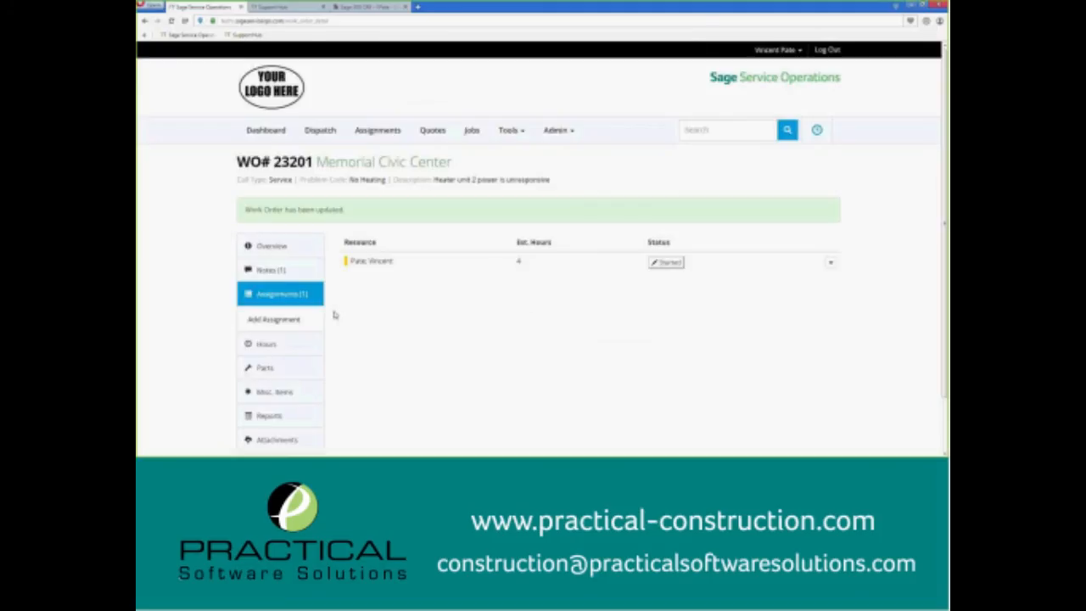
Step: Submit a labor entry of 5 hours with repair type "E - Replaced Outlet" for the American Standard furnace
{"action": "left_click", "coordinate": [268, 346]}
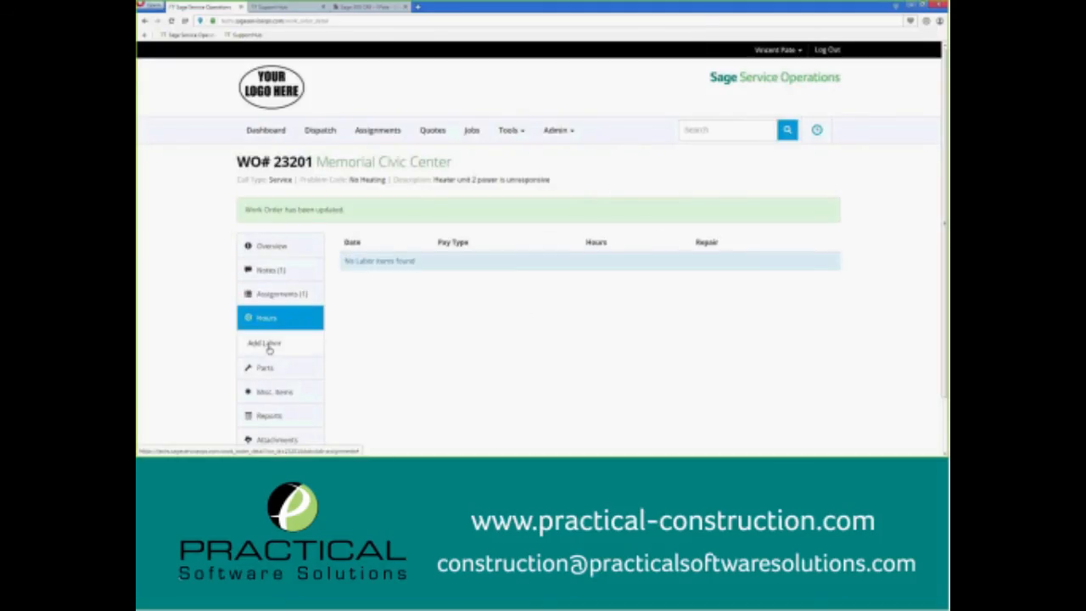
{"action": "left_click", "coordinate": [268, 348]}
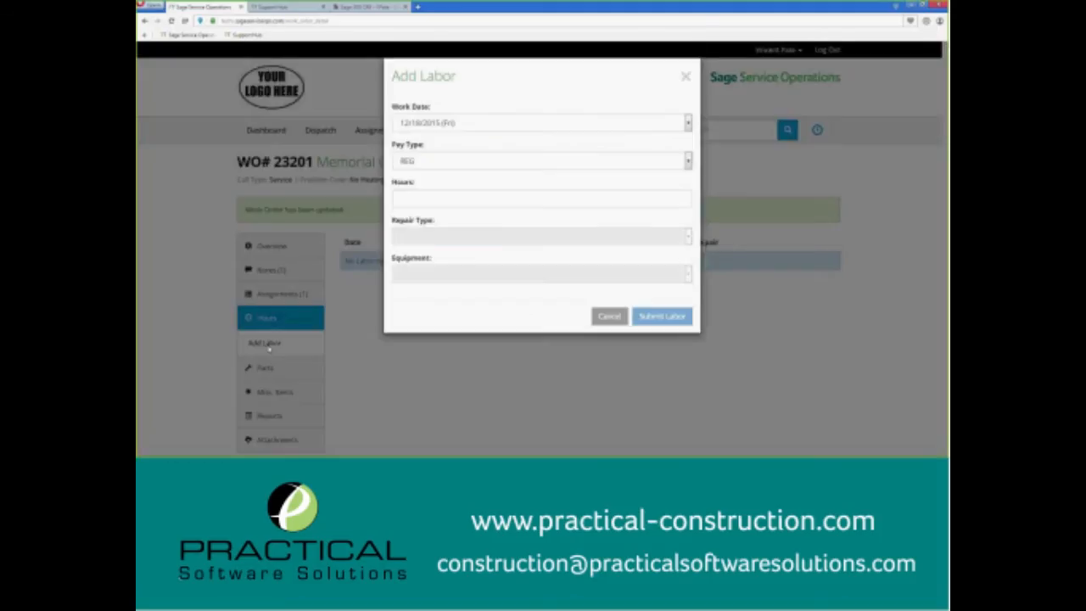
{"action": "left_click", "coordinate": [432, 196]}
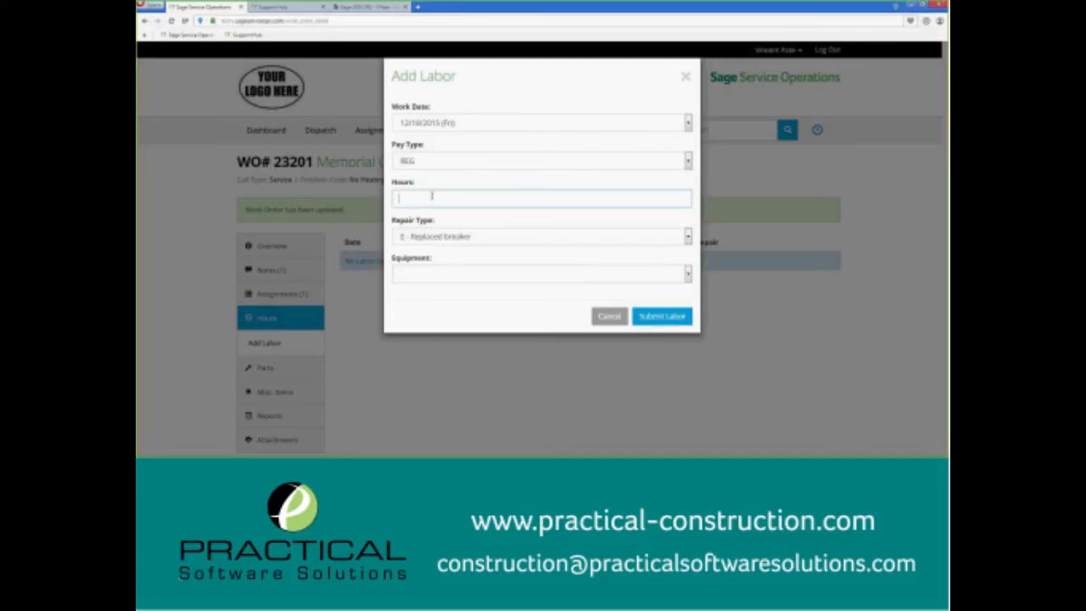
{"action": "type", "text": "5"}
{"action": "left_click", "coordinate": [449, 237]}
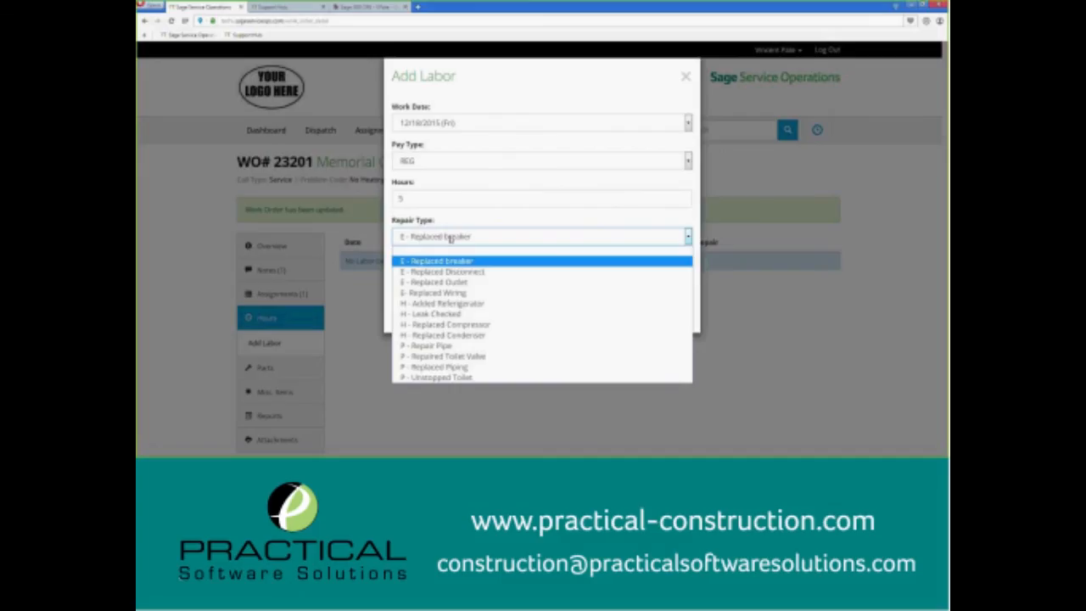
{"action": "left_click", "coordinate": [484, 282]}
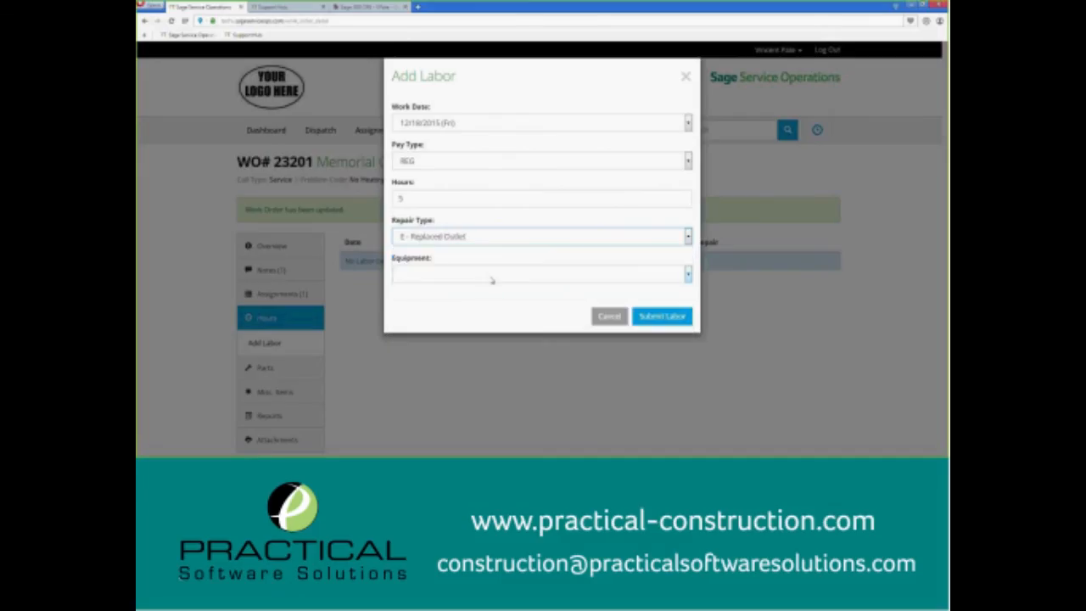
{"action": "left_click", "coordinate": [490, 281]}
{"action": "left_click", "coordinate": [476, 300]}
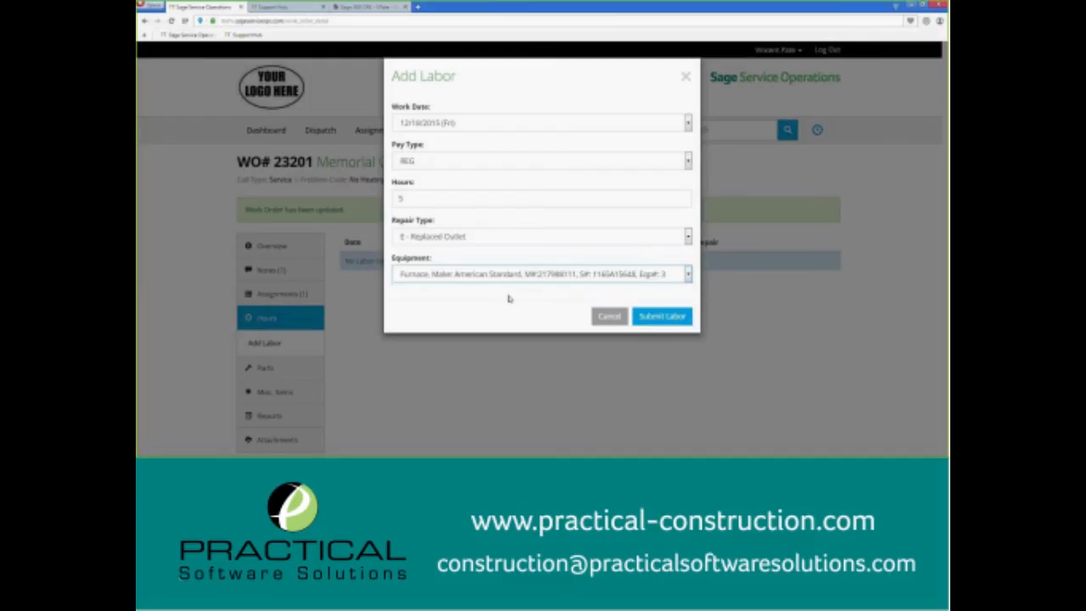
{"action": "left_click", "coordinate": [647, 317]}
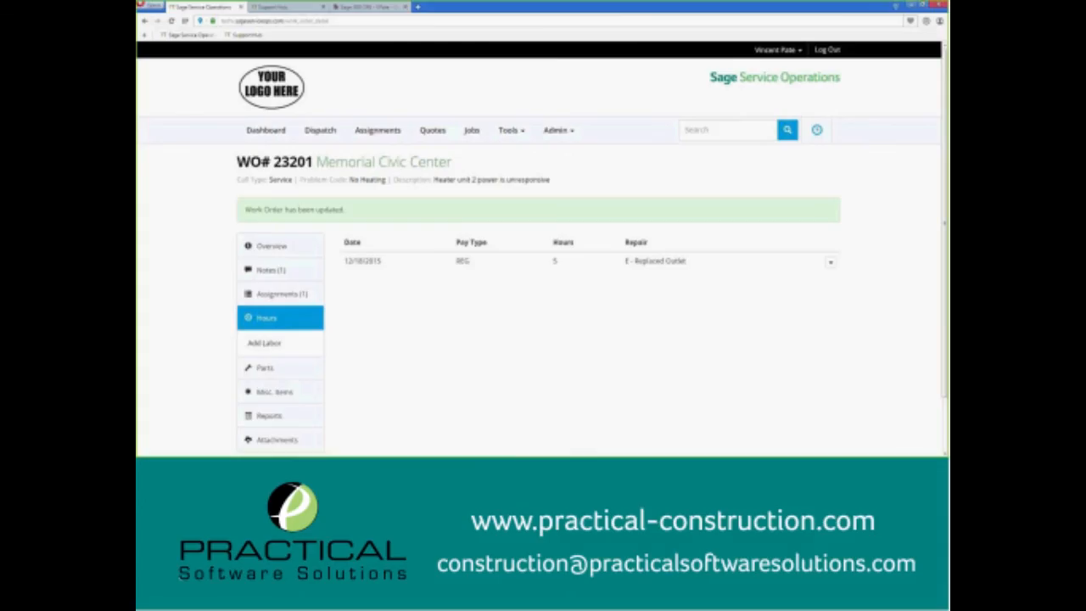
Step: Add 3 units of the General Electric Hanger Wire (#12 ga.) from Main Stock to the work order's parts
{"action": "left_click", "coordinate": [265, 368]}
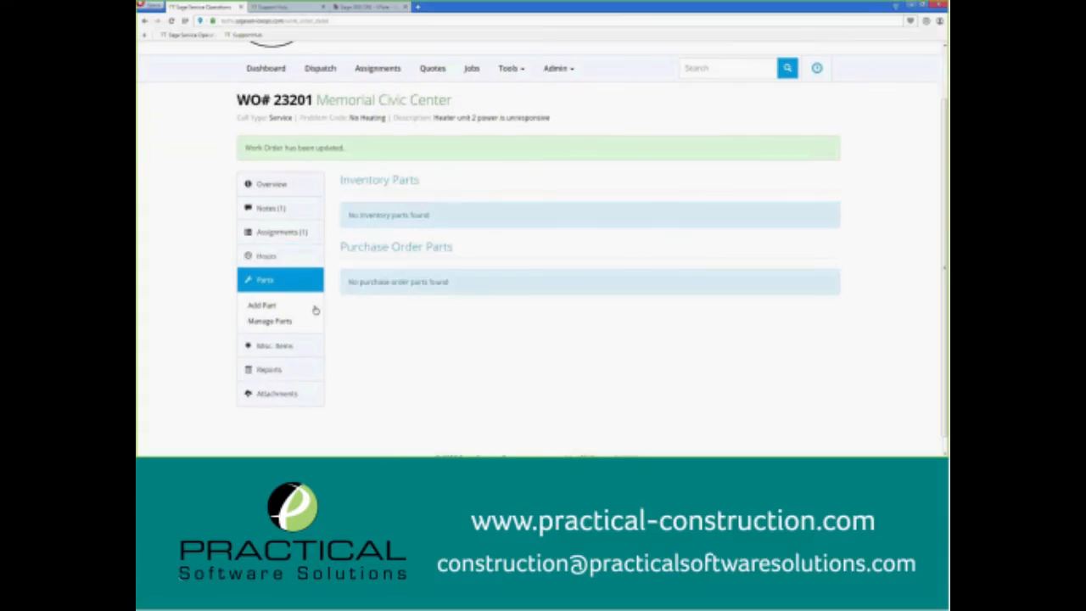
{"action": "left_click", "coordinate": [263, 306]}
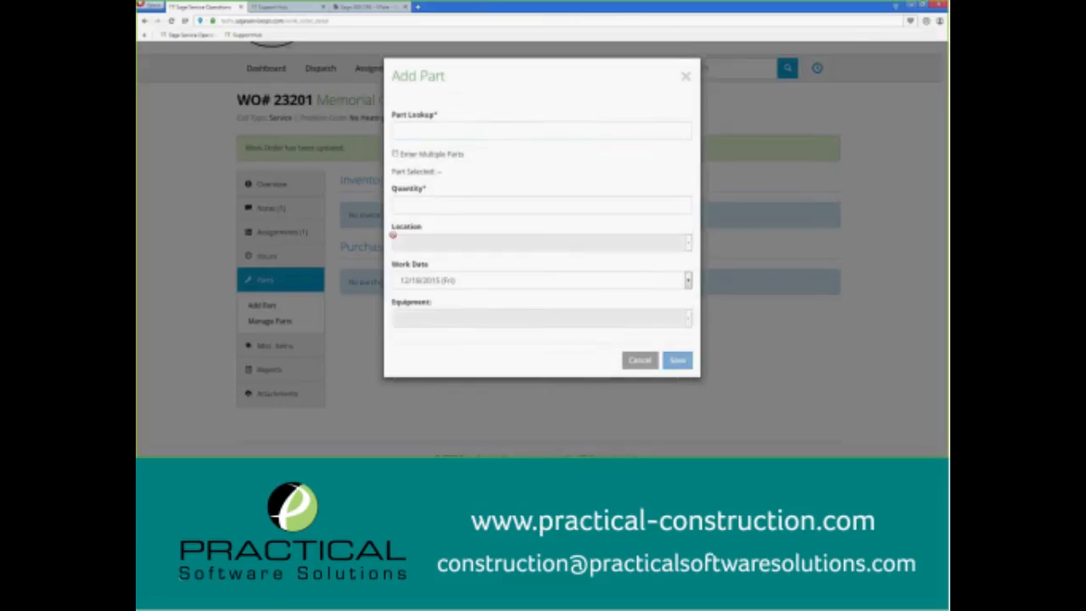
{"action": "type", "text": "wire"}
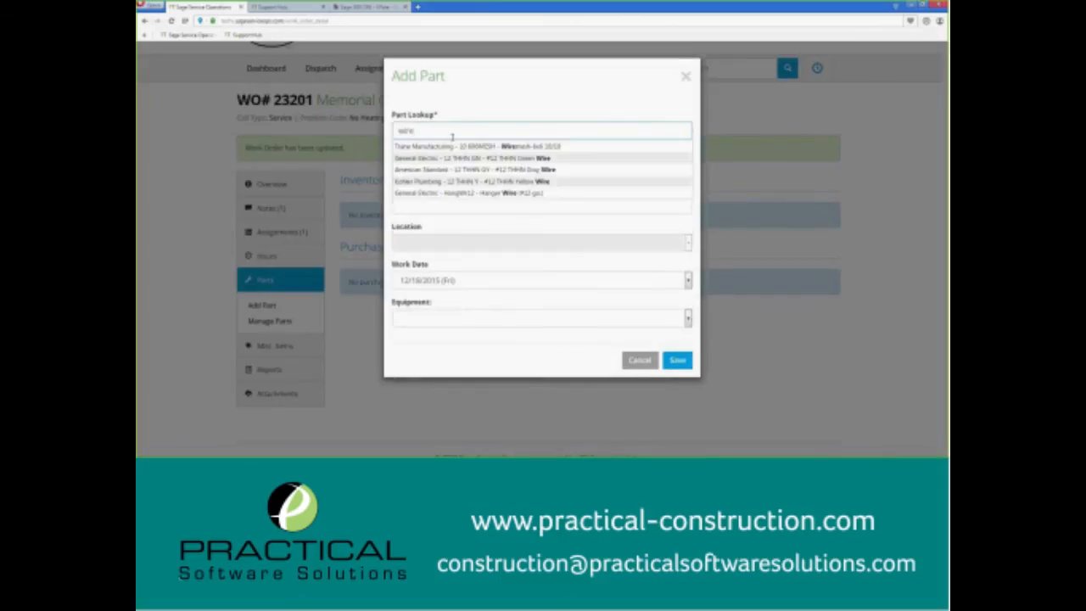
{"action": "left_click", "coordinate": [469, 195]}
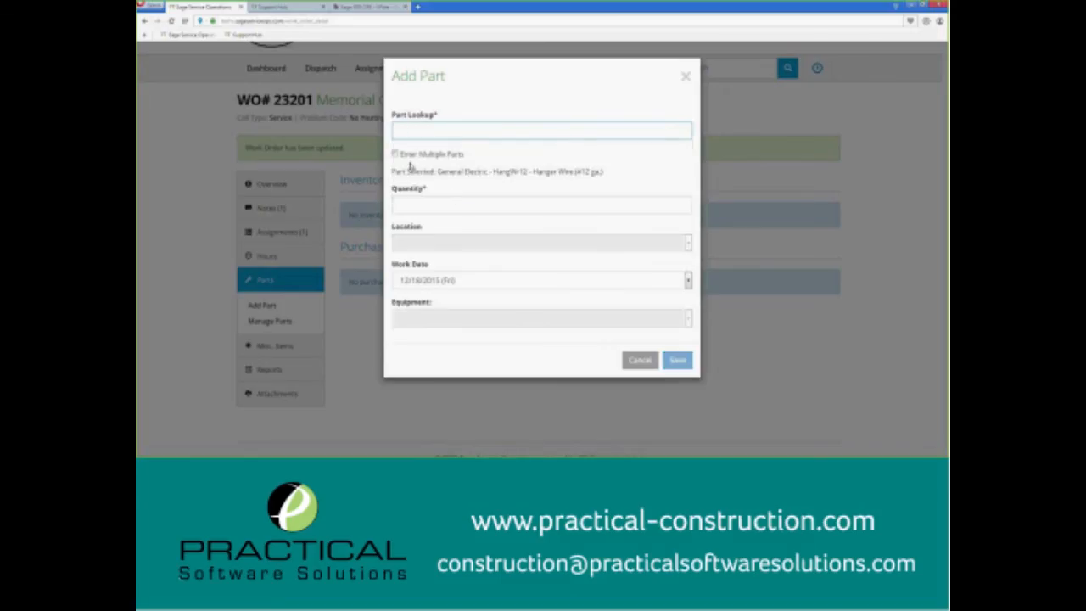
{"action": "left_click", "coordinate": [451, 207]}
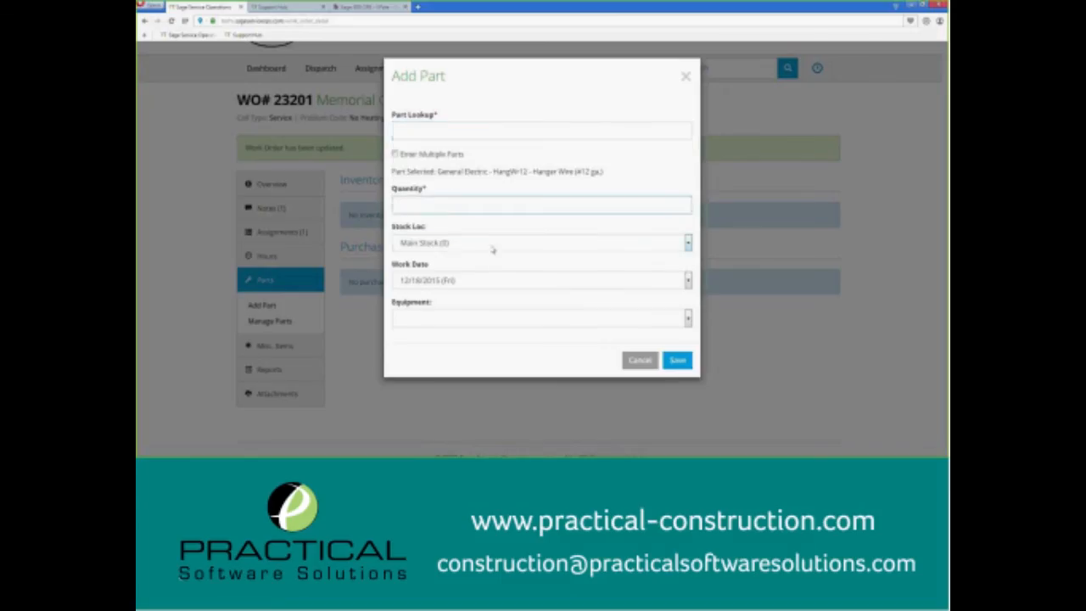
{"action": "left_click", "coordinate": [492, 248]}
{"action": "left_click", "coordinate": [490, 245]}
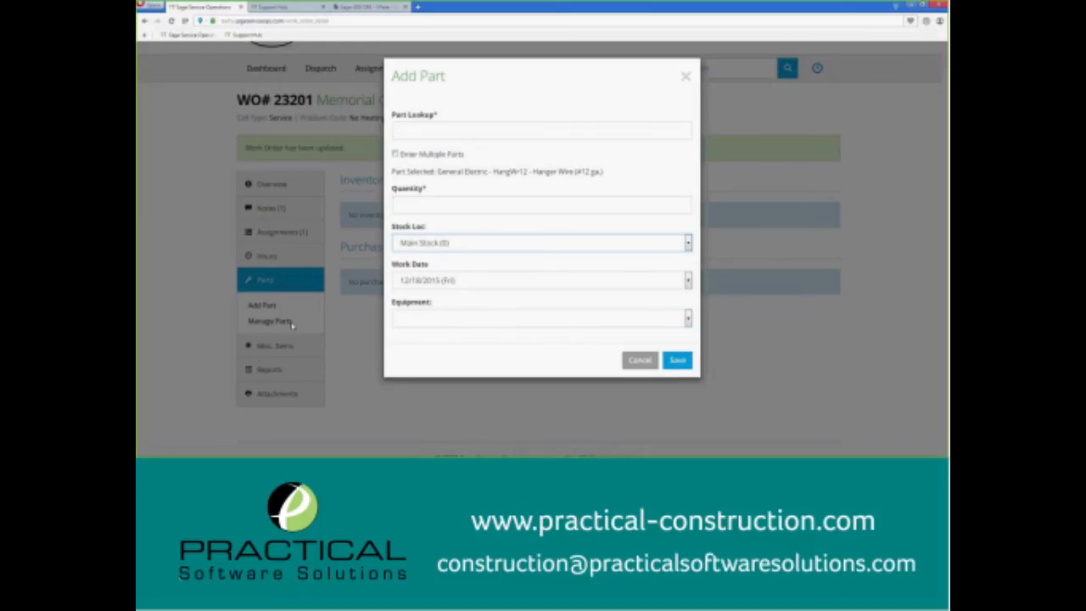
{"action": "left_click", "coordinate": [456, 211]}
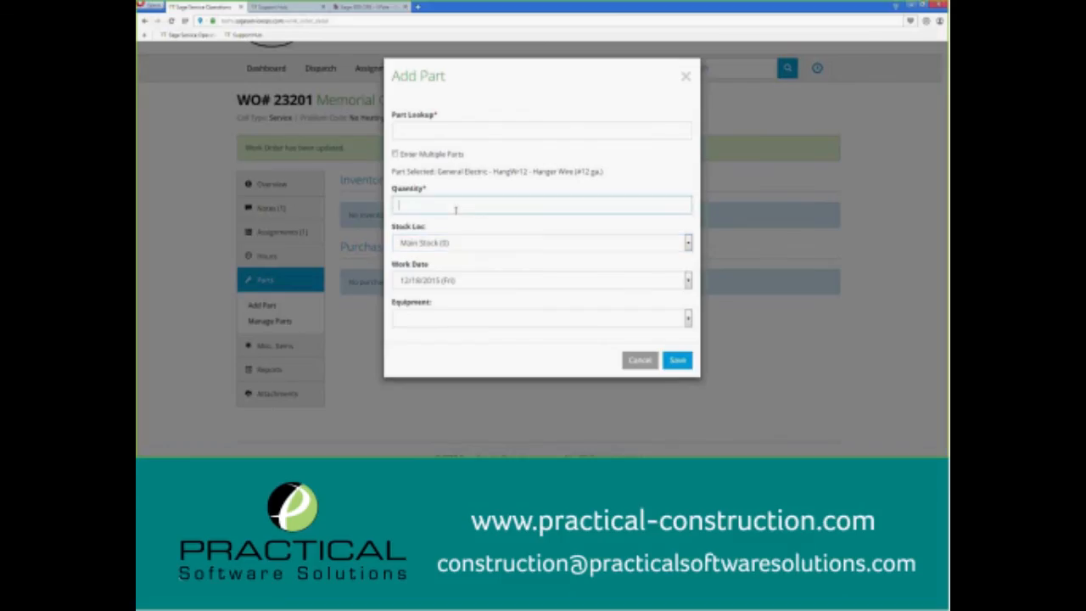
{"action": "type", "text": "3"}
{"action": "left_click", "coordinate": [679, 362]}
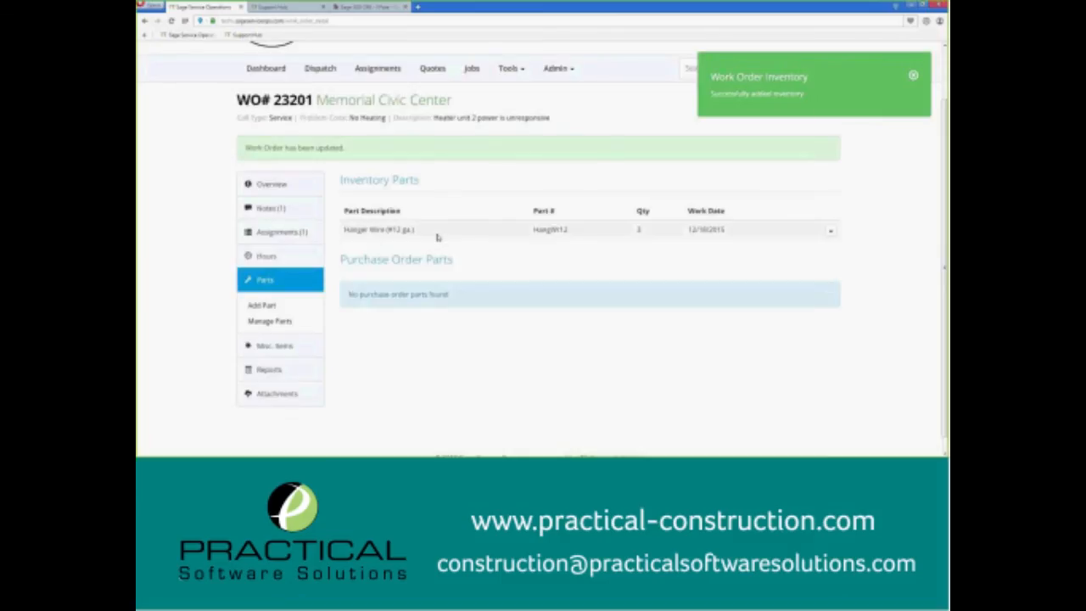
Step: Create a purchase order from the work order for vendor Larson's Hardware, described as "Heating coil", with shipping method None
{"action": "left_click", "coordinate": [260, 184]}
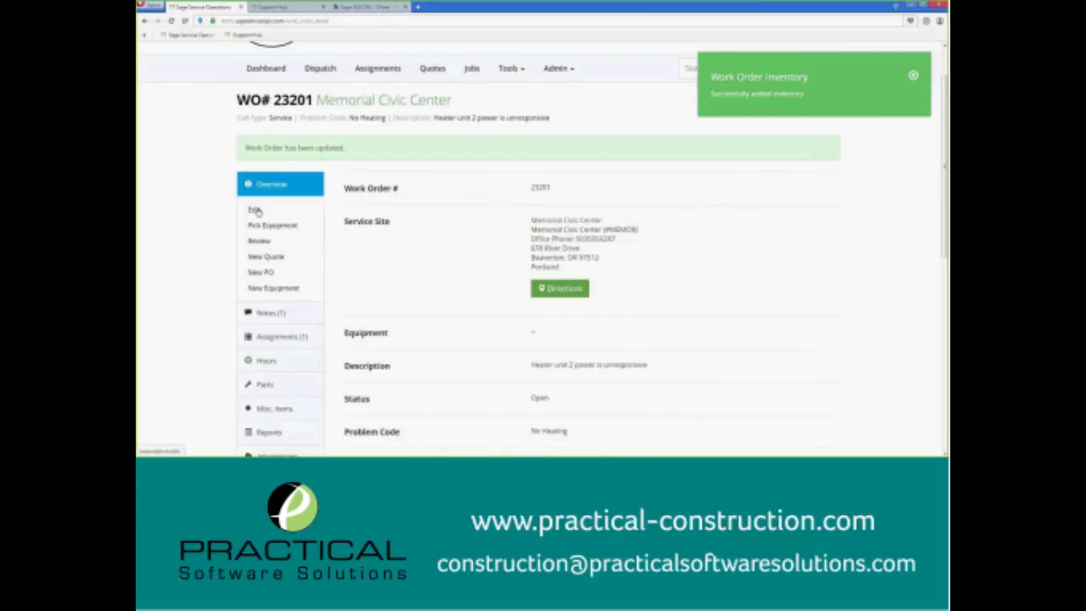
{"action": "left_click", "coordinate": [270, 271]}
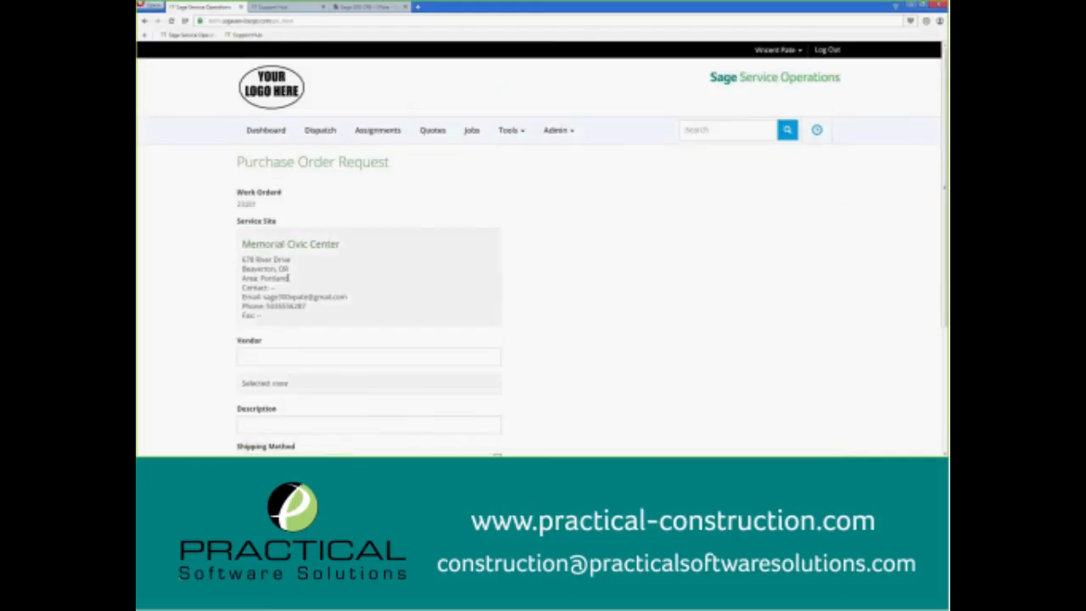
{"action": "scroll", "coordinate": [274, 246], "scroll_direction": "down", "scroll_amount": 3}
{"action": "left_click", "coordinate": [345, 231]}
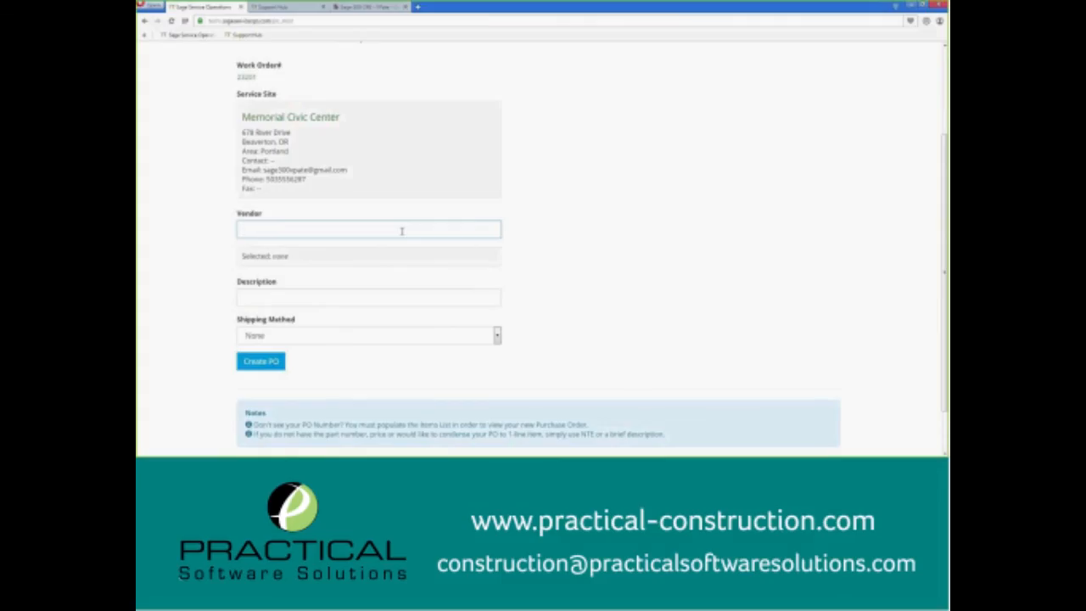
{"action": "type", "text": "hard"}
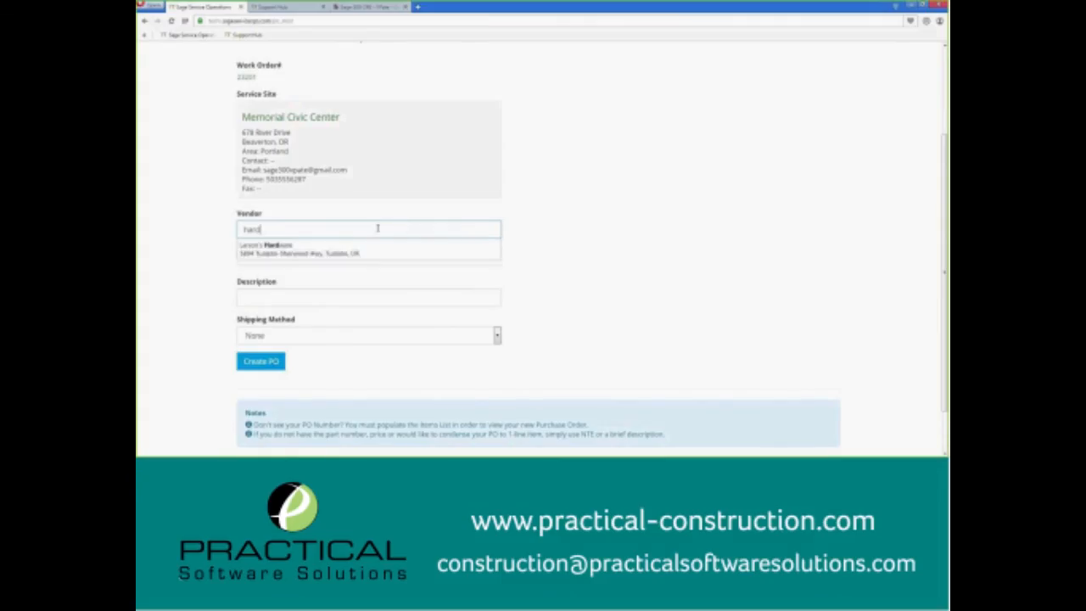
{"action": "left_click", "coordinate": [324, 250]}
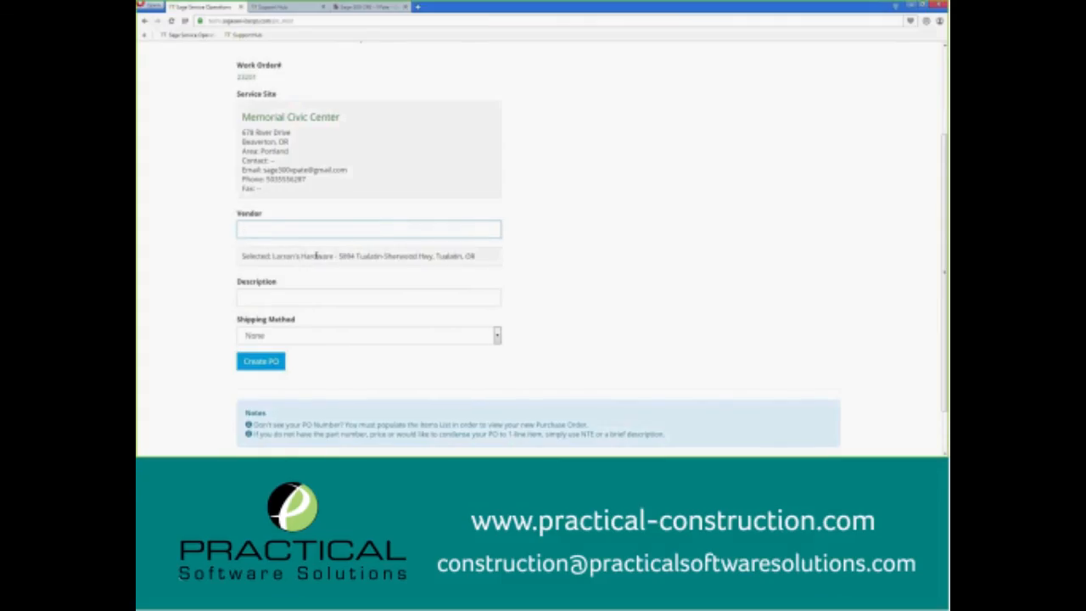
{"action": "left_click", "coordinate": [299, 297]}
{"action": "type", "text": "Heating"}
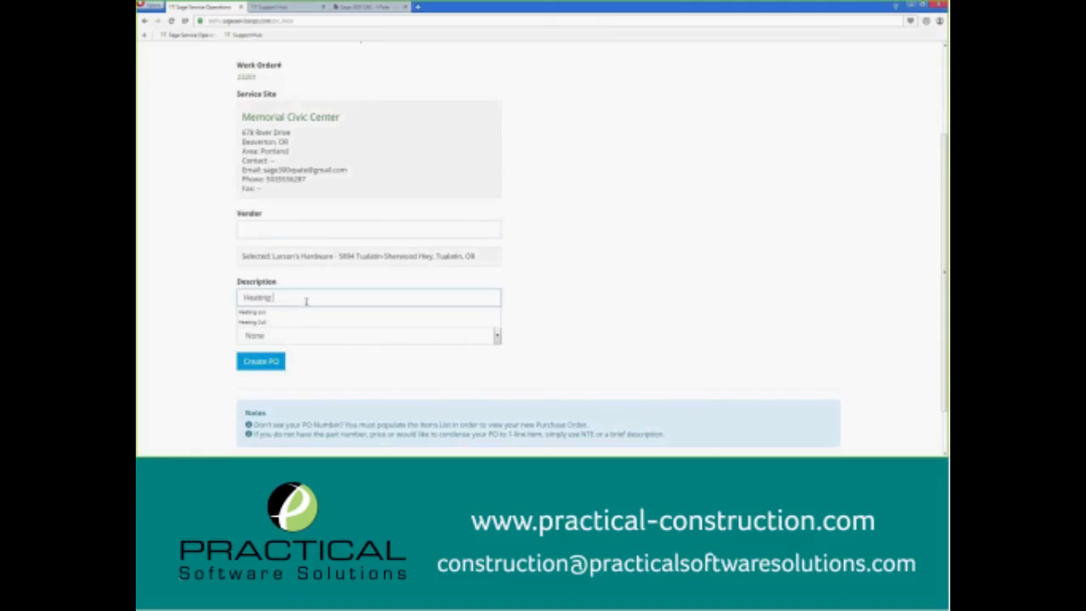
{"action": "left_click", "coordinate": [306, 311]}
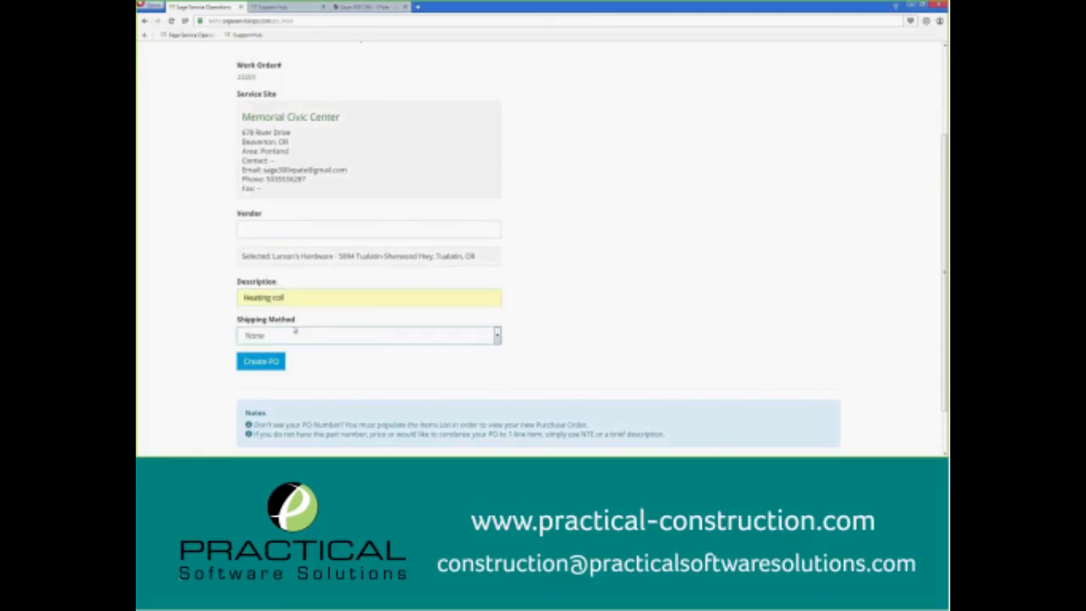
{"action": "left_click", "coordinate": [291, 335]}
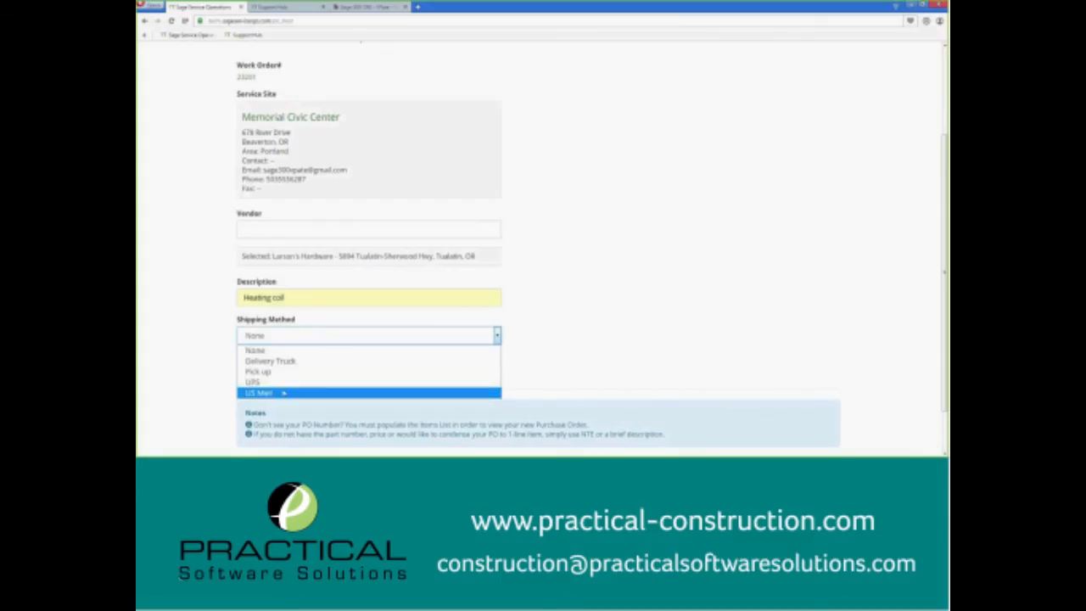
{"action": "left_click", "coordinate": [293, 341]}
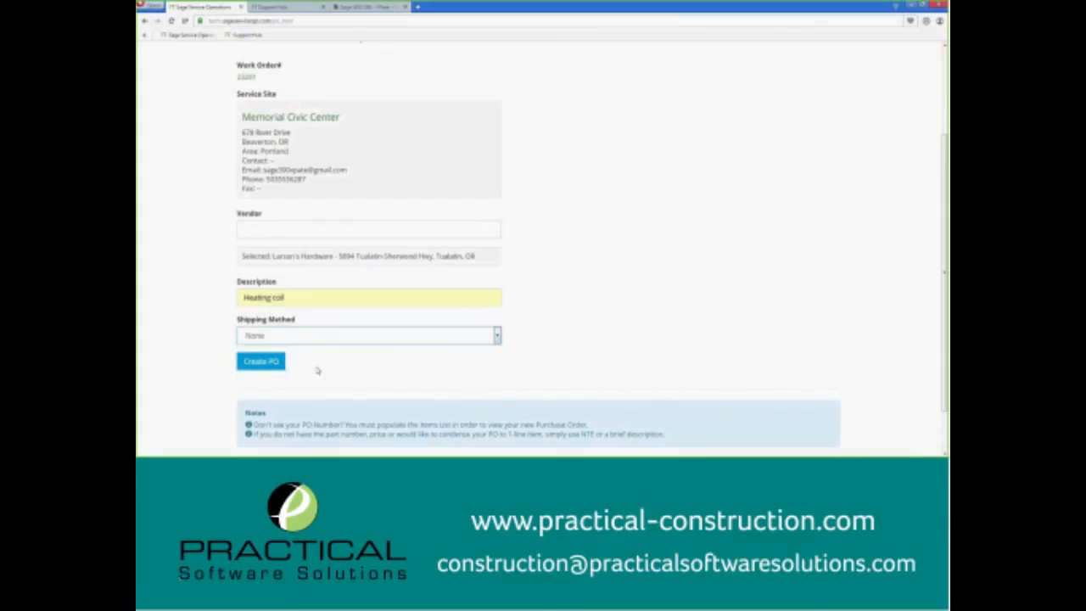
{"action": "left_click", "coordinate": [274, 363]}
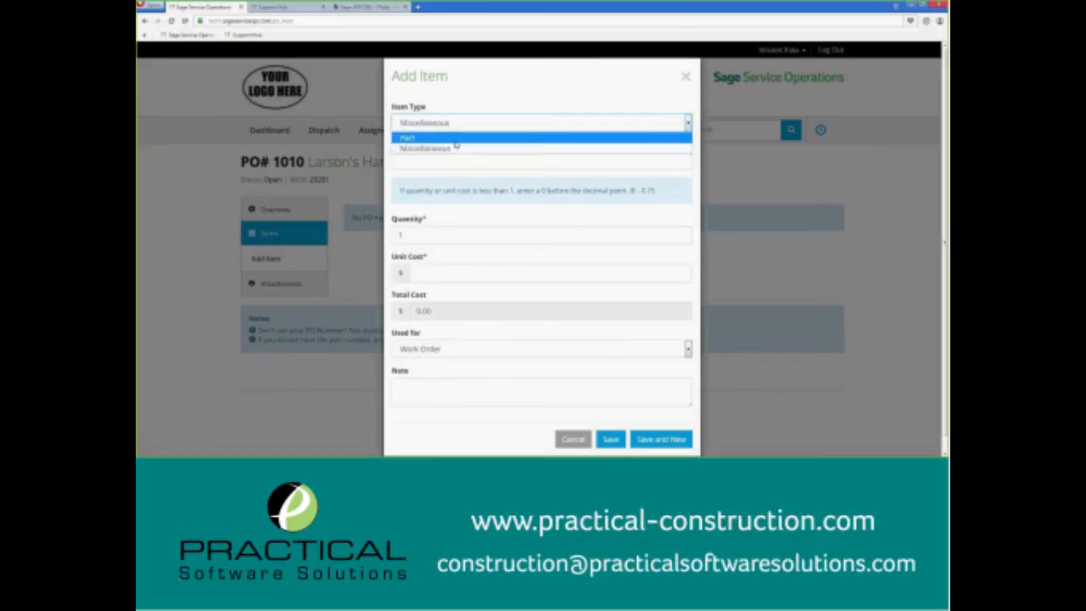
Step: Add a miscellaneous item "Heating coil" to the purchase order, quantity 1 at a unit cost of 35.00, used for the work order
{"action": "left_click", "coordinate": [458, 149]}
{"action": "left_click", "coordinate": [441, 160]}
{"action": "type", "text": "Heating coil"}
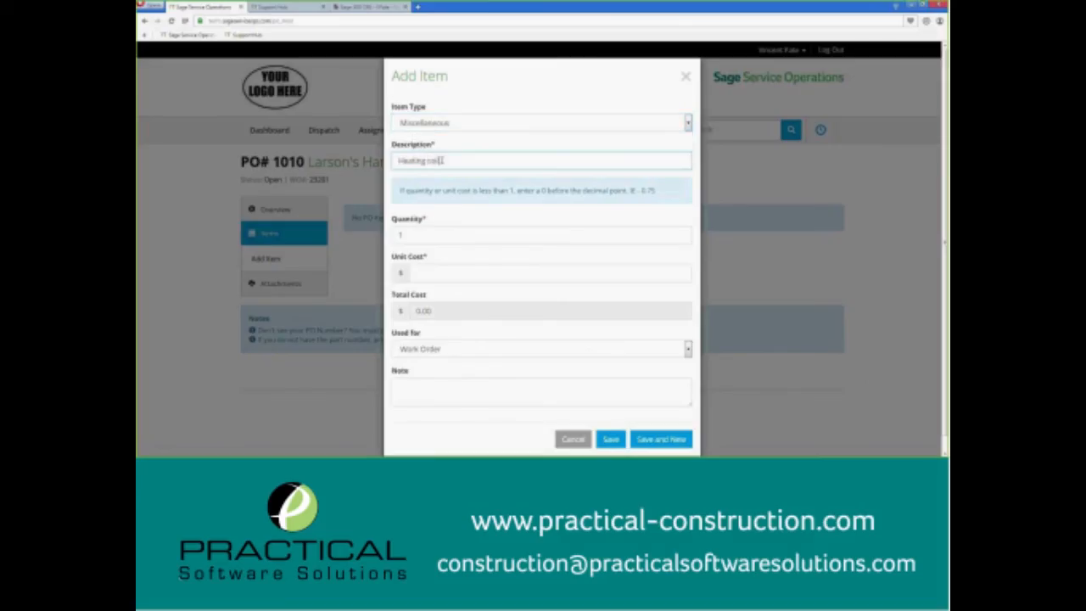
{"action": "left_click", "coordinate": [464, 273]}
{"action": "type", "text": "35.00"}
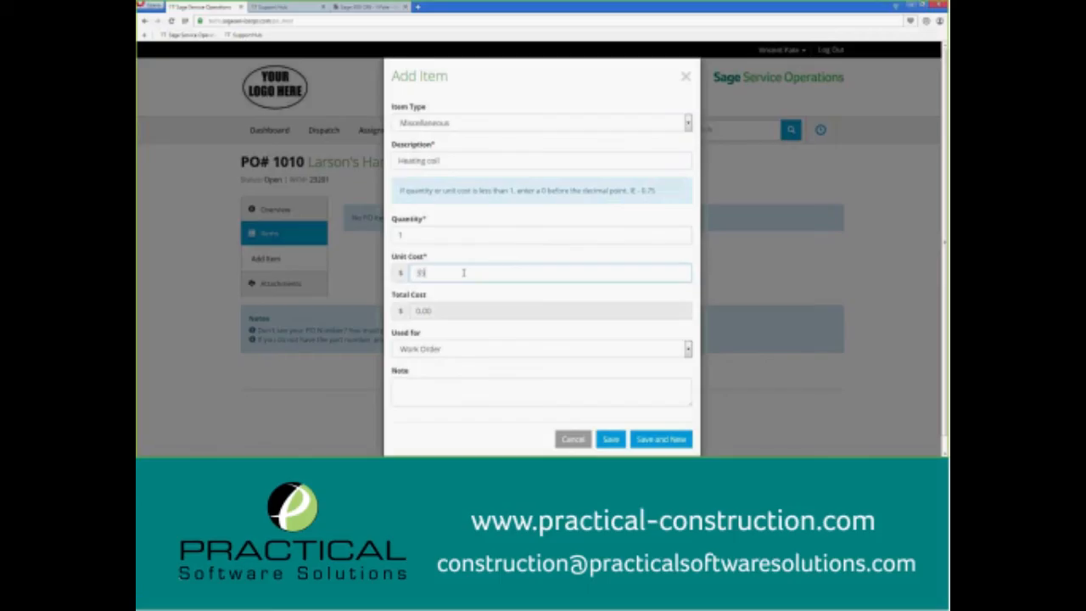
{"action": "left_click", "coordinate": [468, 304]}
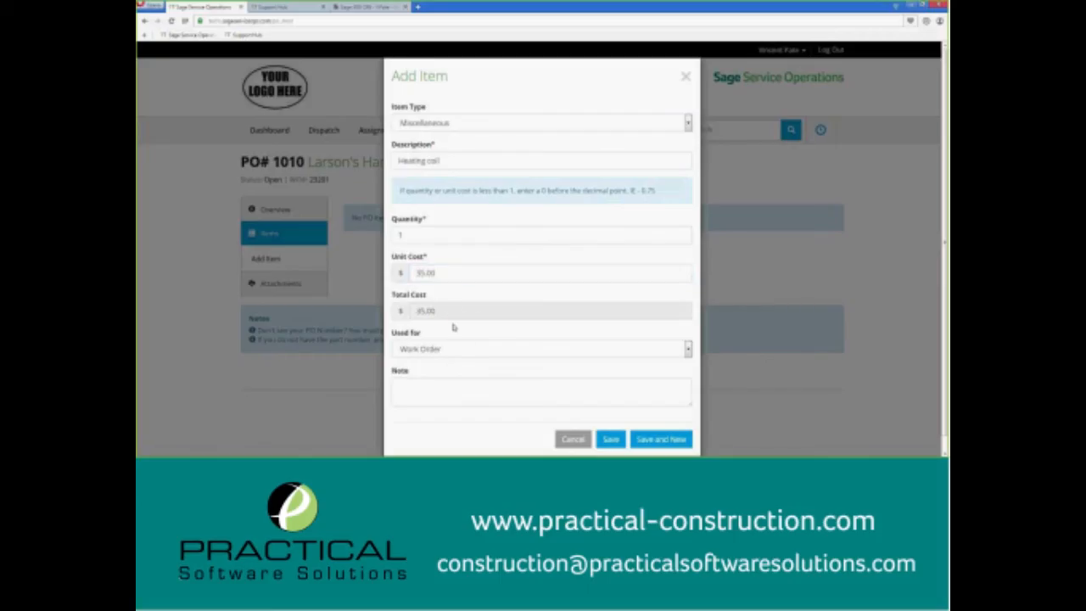
{"action": "left_click", "coordinate": [611, 440]}
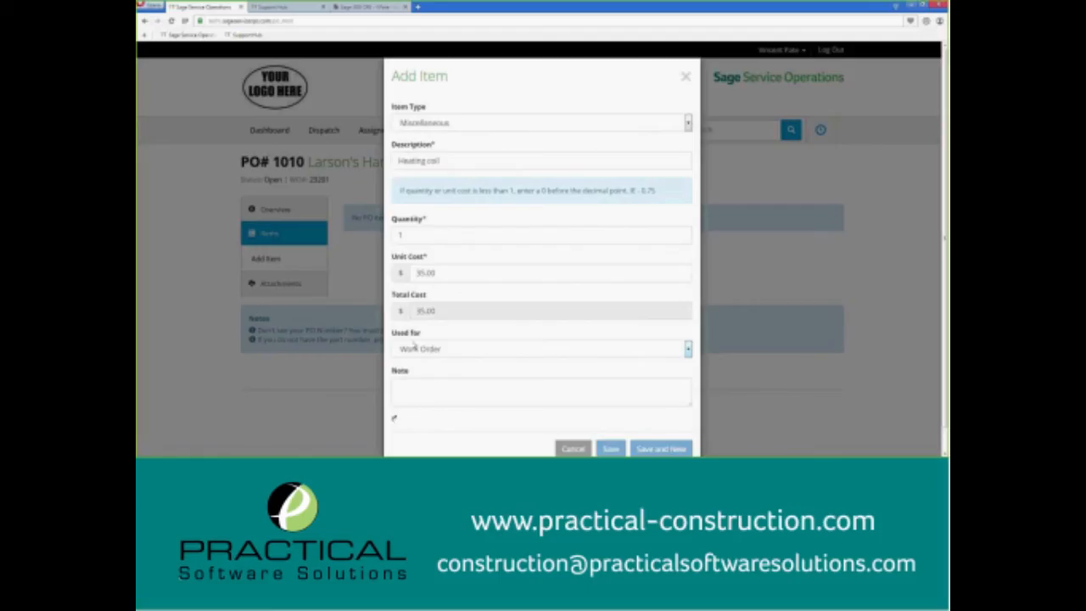
Step: Check the purchase order's attachments and the miscellaneous items of its linked work order
{"action": "left_click", "coordinate": [297, 287]}
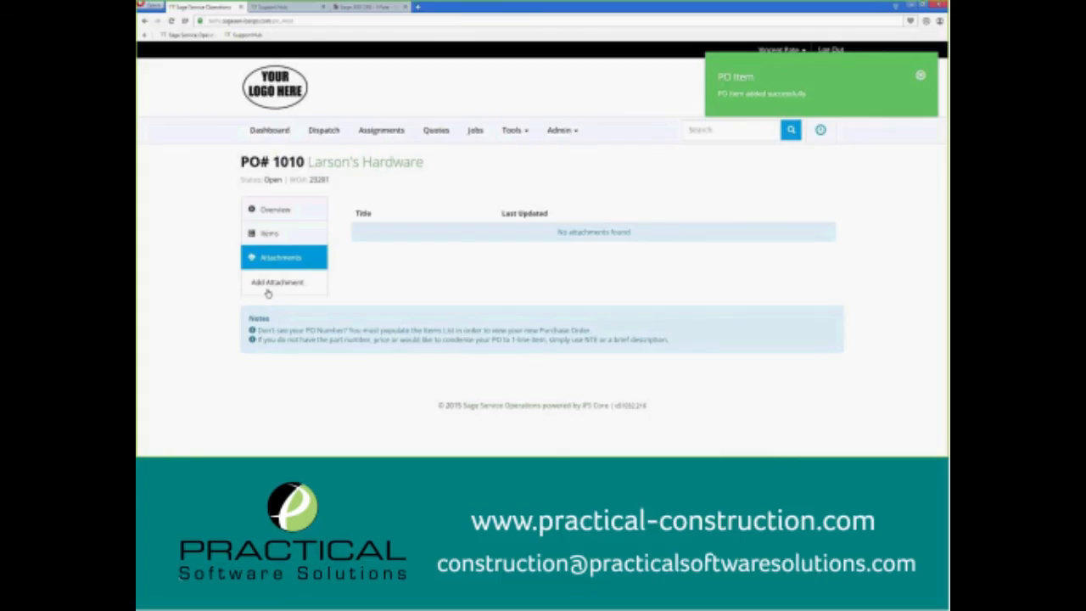
{"action": "left_click", "coordinate": [321, 182]}
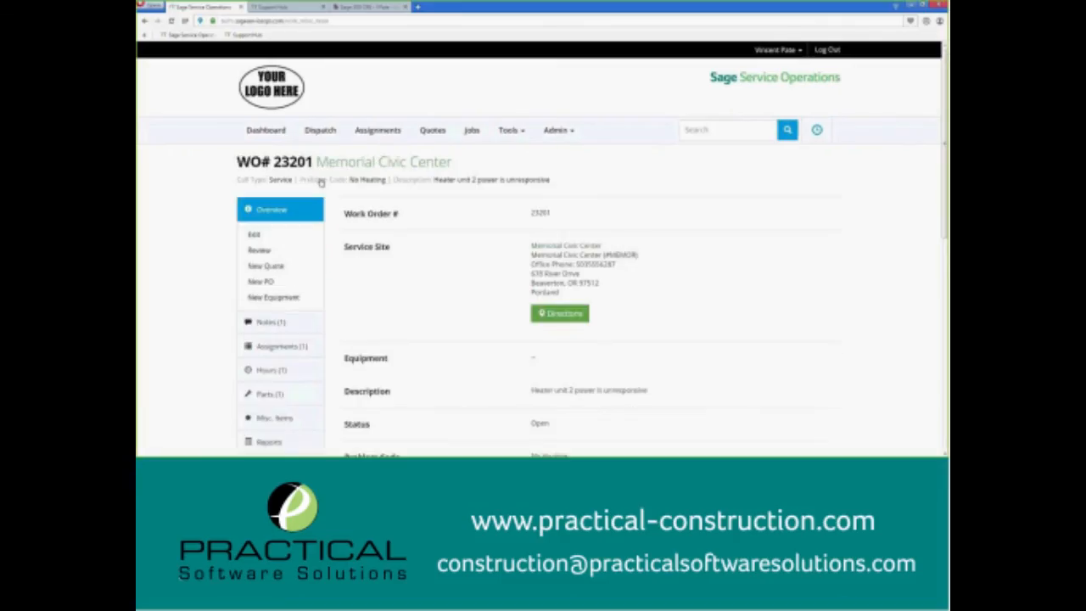
{"action": "left_click", "coordinate": [264, 425]}
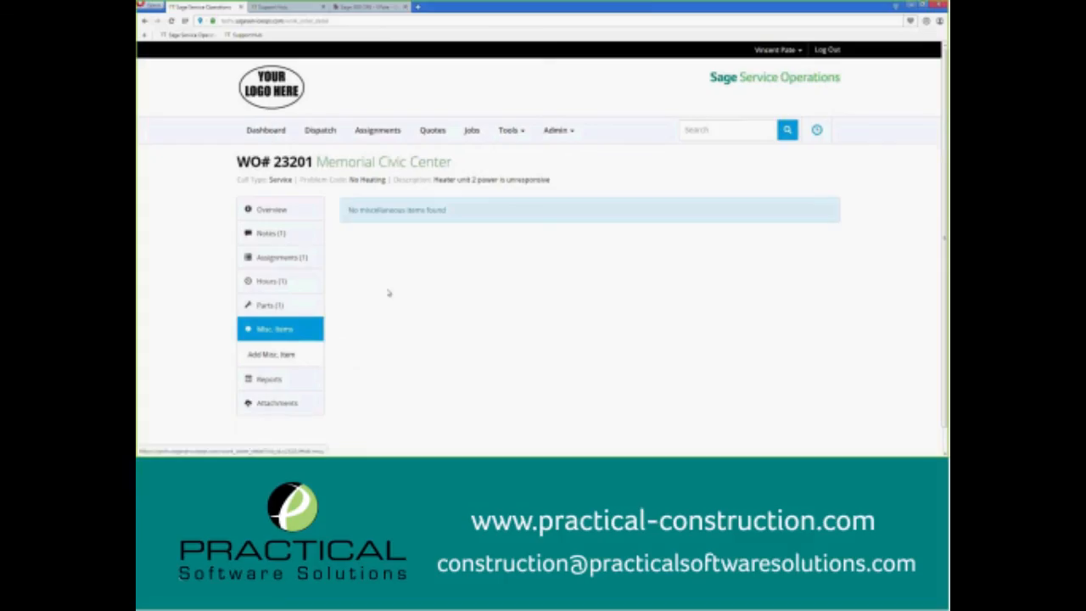
{"action": "scroll", "coordinate": [422, 323], "scroll_direction": "down", "scroll_amount": 1}
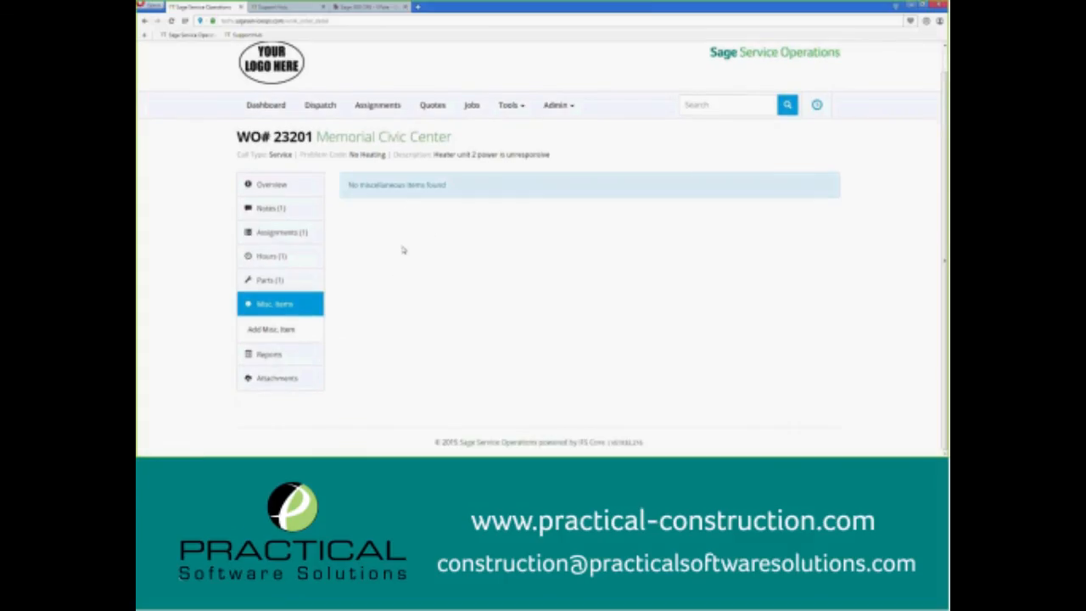
Step: Attach a single JPG picture to the work order with the title "Heater"
{"action": "left_click", "coordinate": [268, 375]}
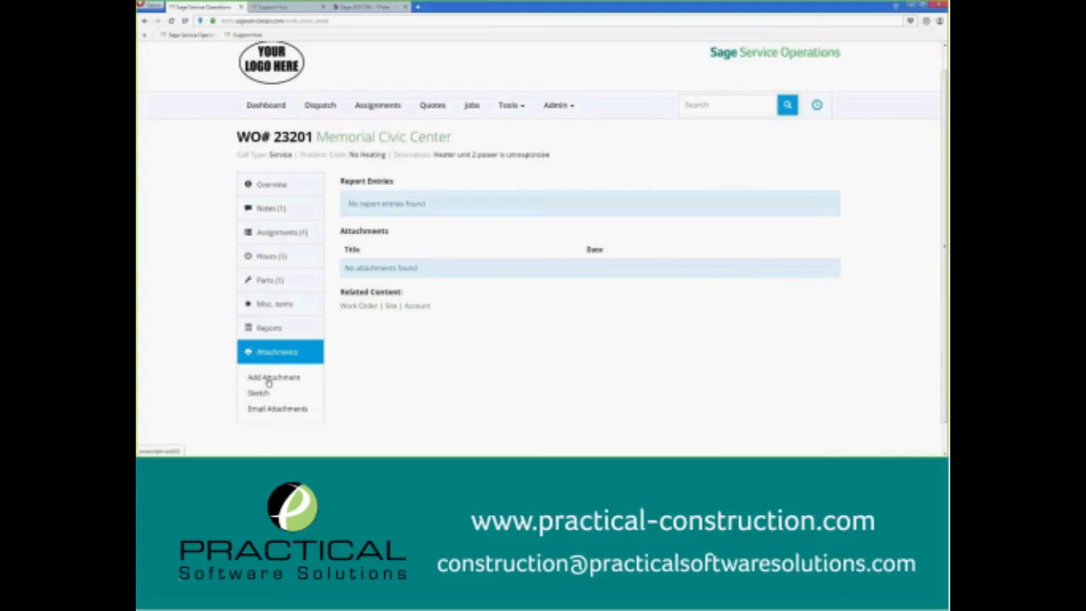
{"action": "left_click", "coordinate": [268, 379]}
{"action": "left_click", "coordinate": [374, 232]}
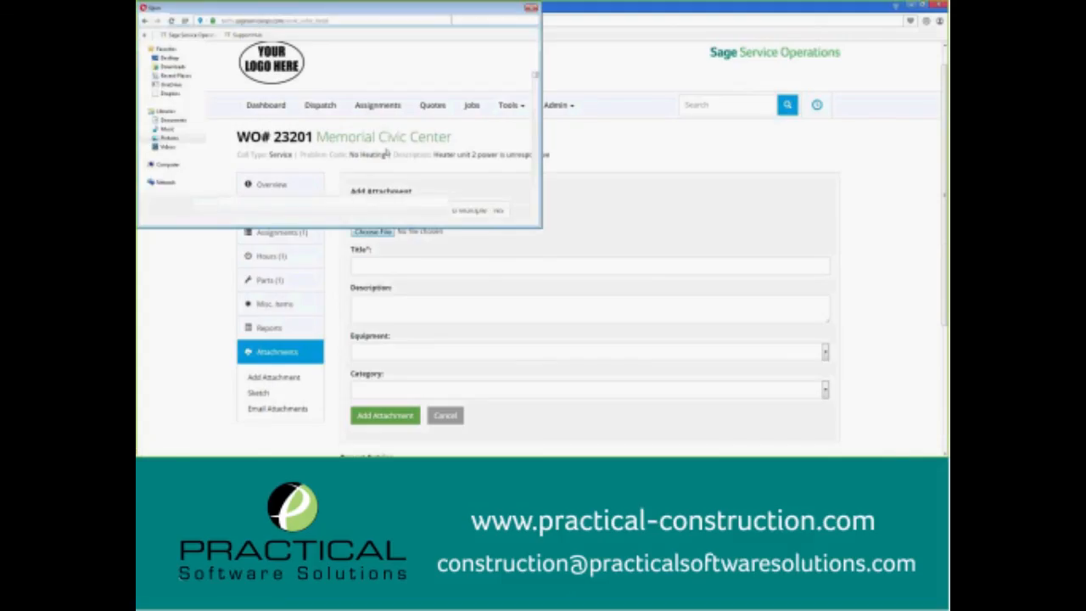
{"action": "double_click", "coordinate": [393, 97]}
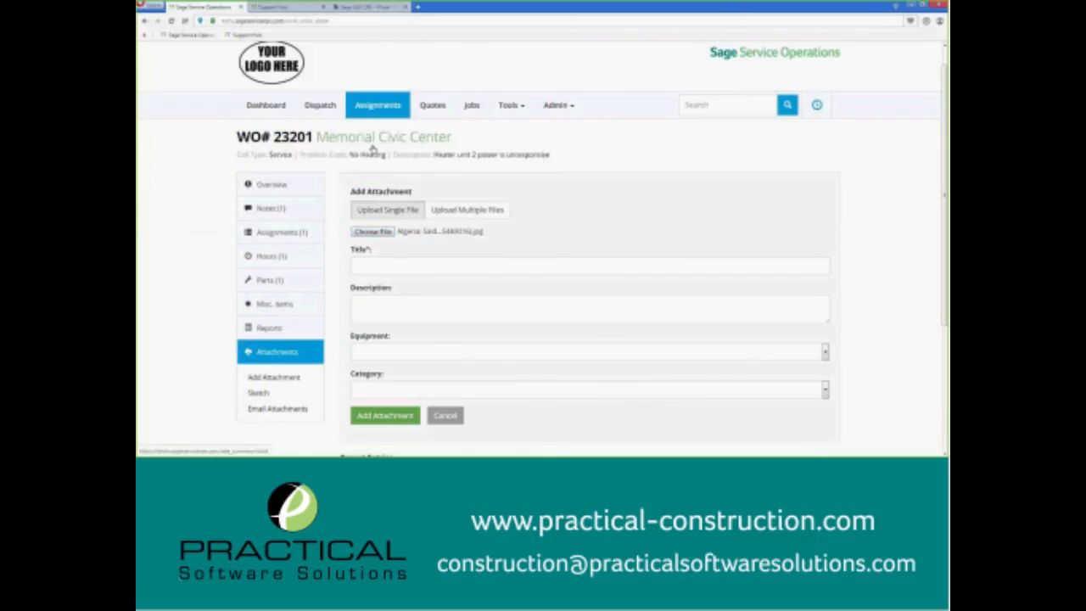
{"action": "left_click", "coordinate": [401, 267]}
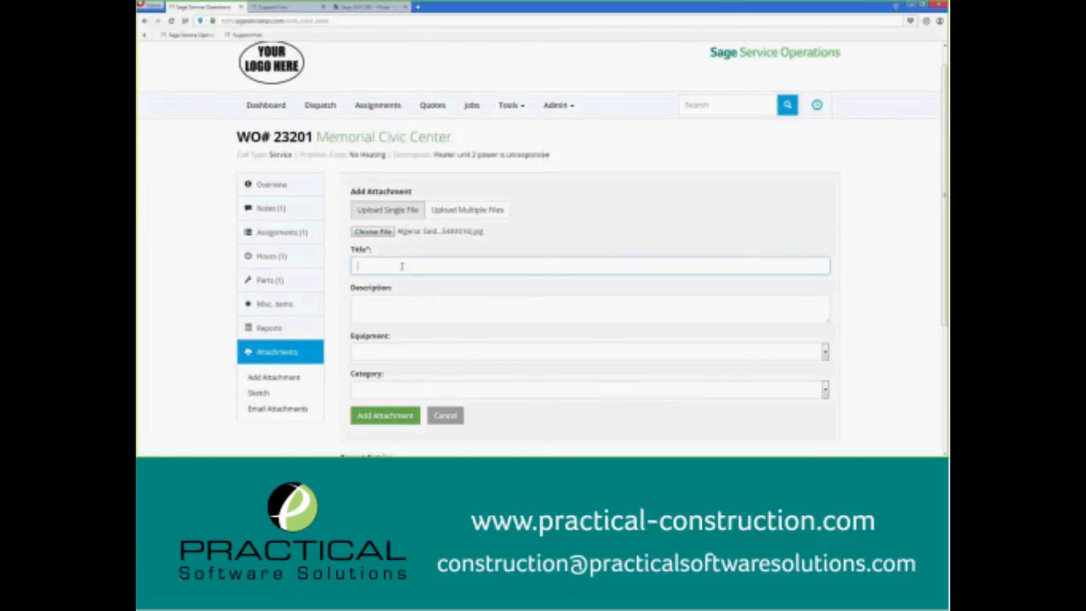
{"action": "type", "text": "Heater"}
{"action": "left_click", "coordinate": [383, 416]}
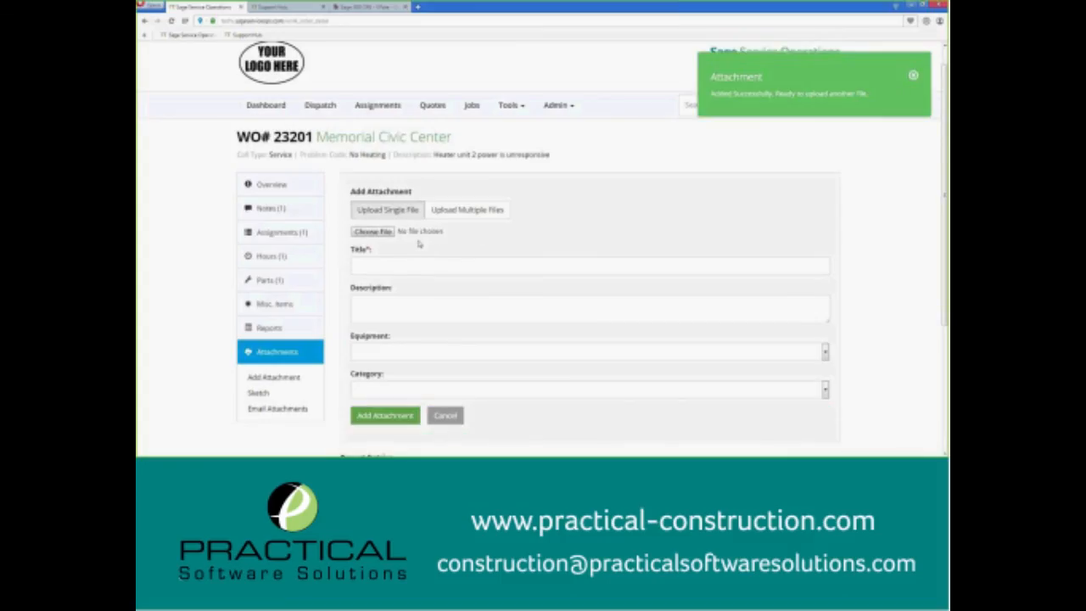
{"action": "scroll", "coordinate": [394, 295], "scroll_direction": "down", "scroll_amount": 3}
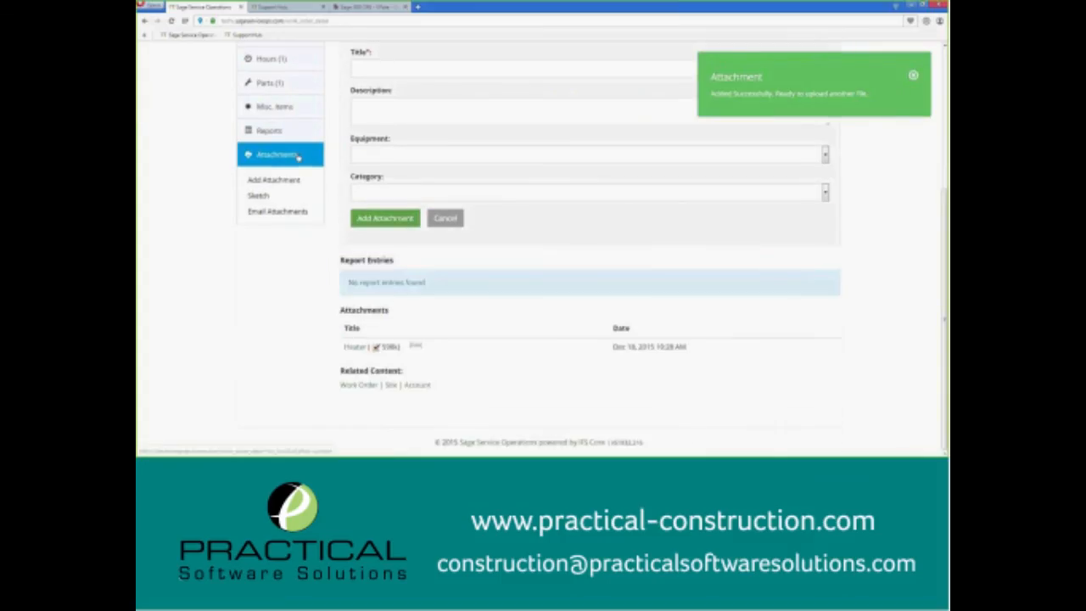
Step: Fill in the Safety Check List company report with a technician signature and all four Safe List items ticked, and leave without submitting
{"action": "left_click", "coordinate": [270, 130]}
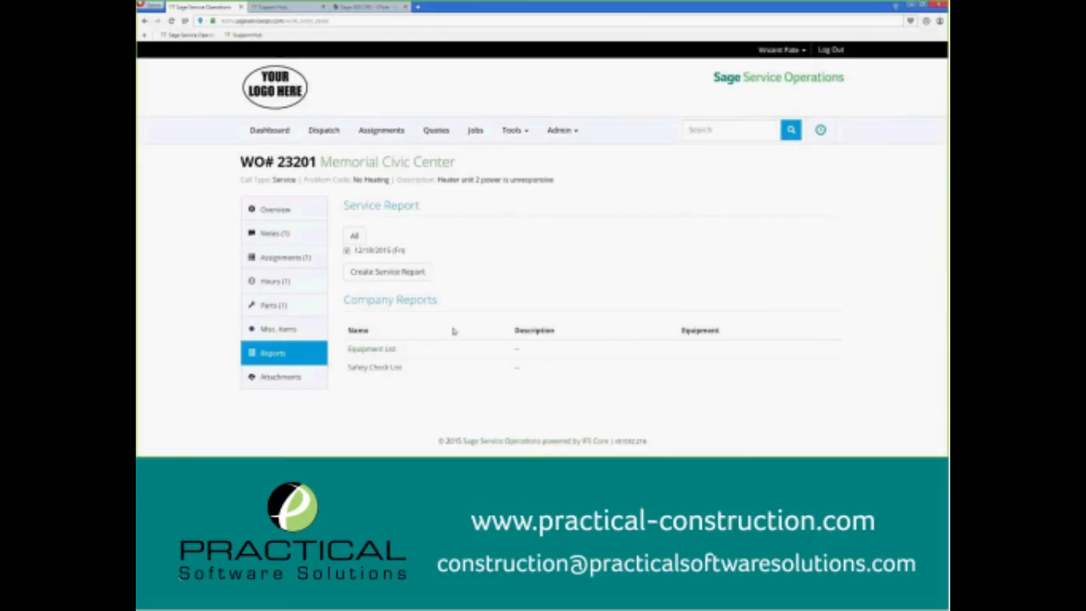
{"action": "left_click", "coordinate": [365, 367]}
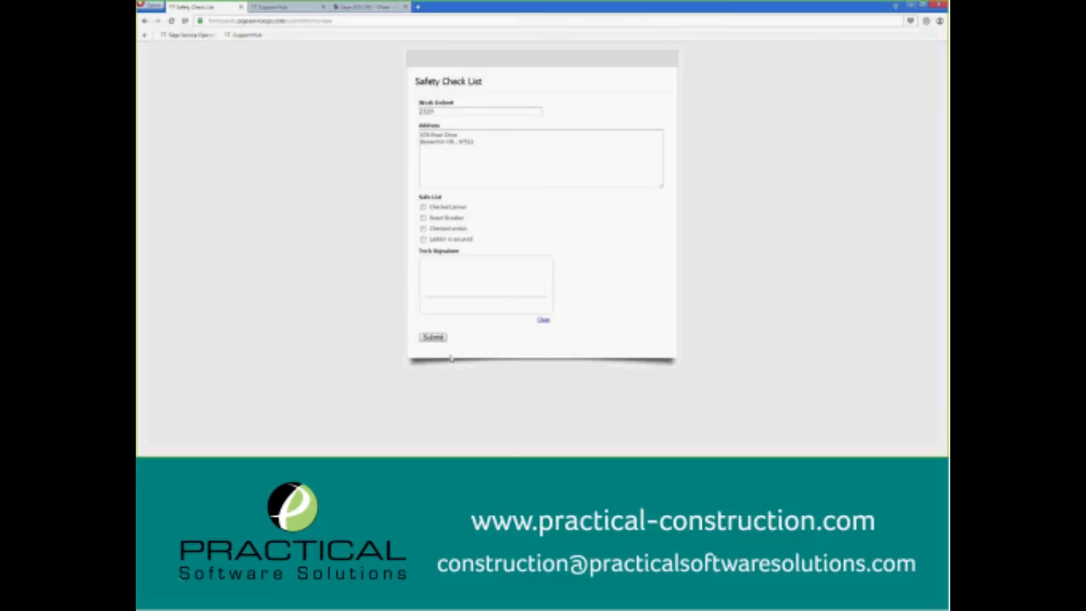
{"action": "left_click_drag", "start_coordinate": [433, 281], "coordinate": [541, 292]}
{"action": "left_click", "coordinate": [423, 208]}
{"action": "left_click", "coordinate": [424, 217]}
{"action": "left_click", "coordinate": [424, 228]}
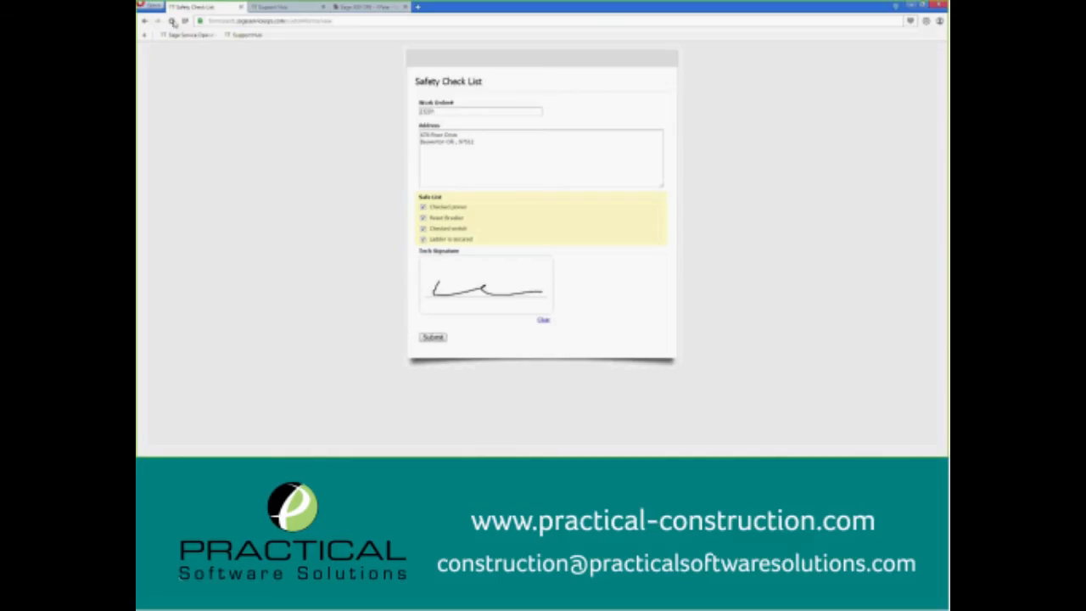
{"action": "left_click", "coordinate": [145, 22]}
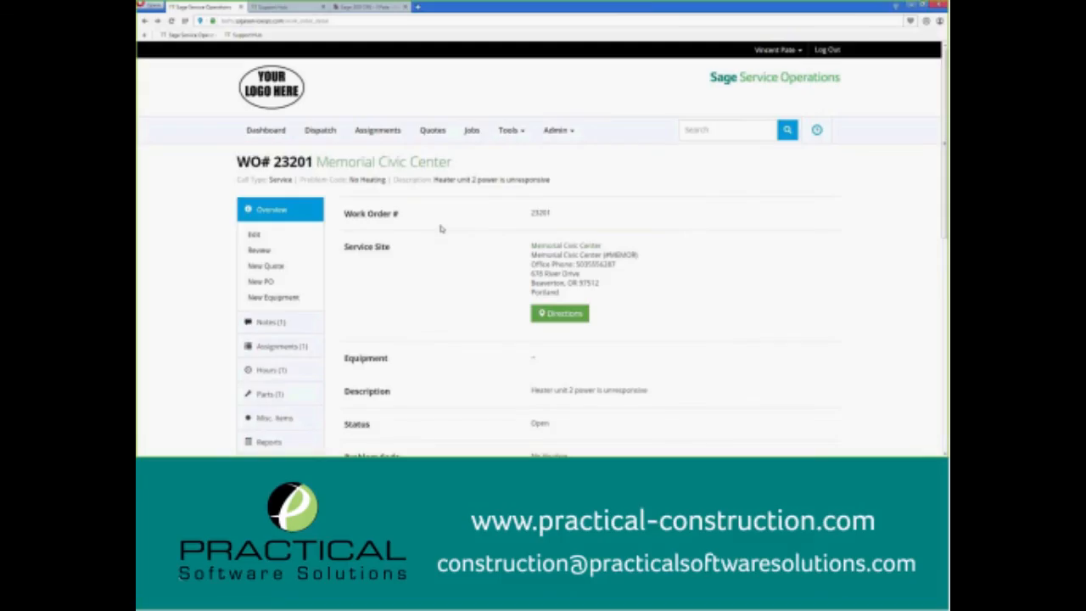
Step: Look over the work order's overview, miscellaneous items and reports sections
{"action": "scroll", "coordinate": [438, 254], "scroll_direction": "down", "scroll_amount": 2}
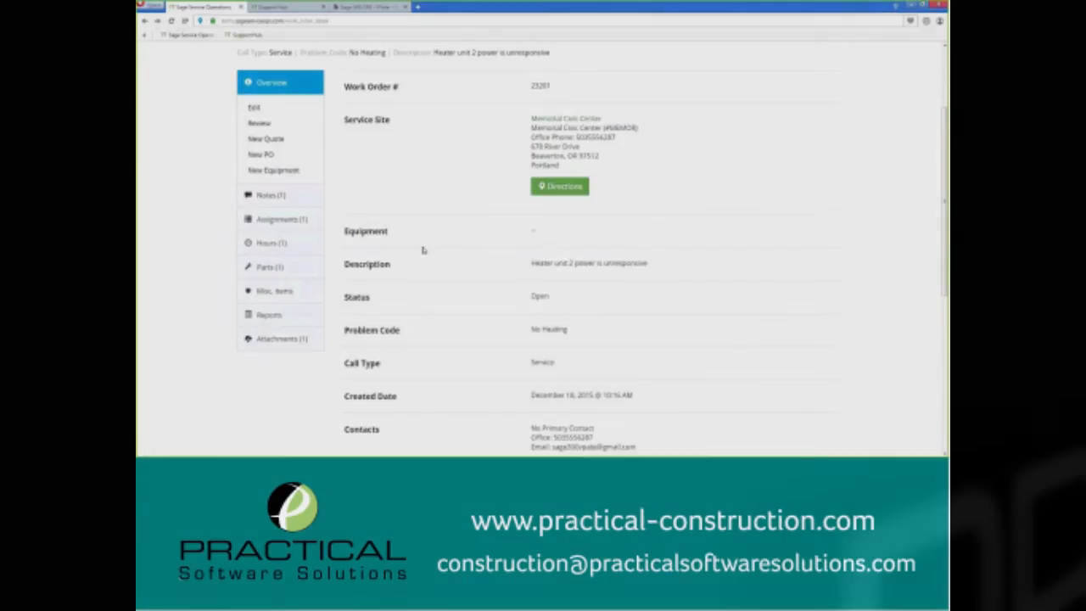
{"action": "left_click", "coordinate": [263, 291]}
{"action": "left_click", "coordinate": [271, 353]}
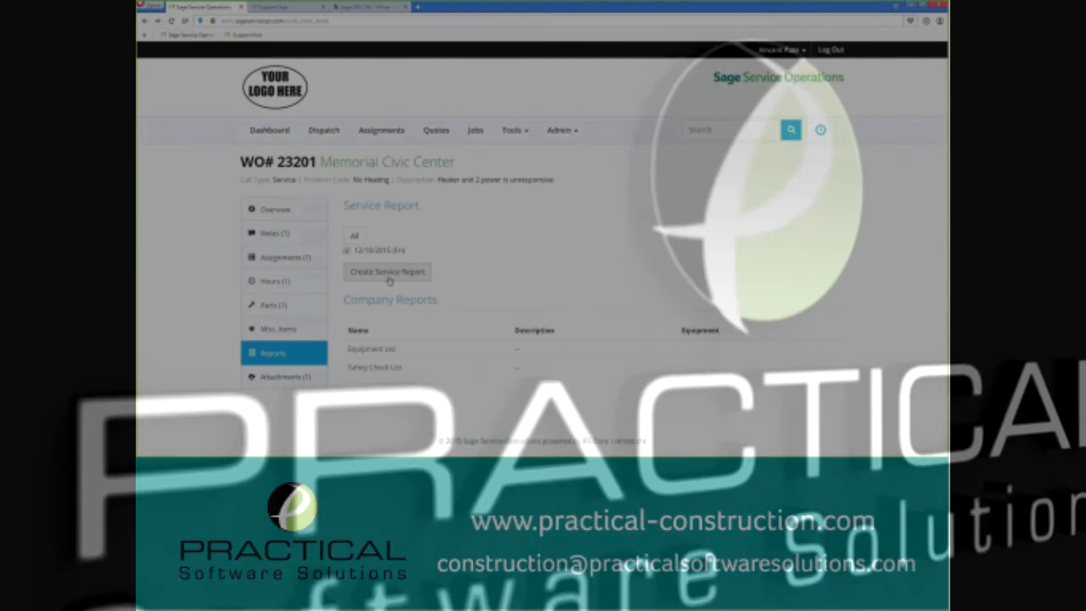